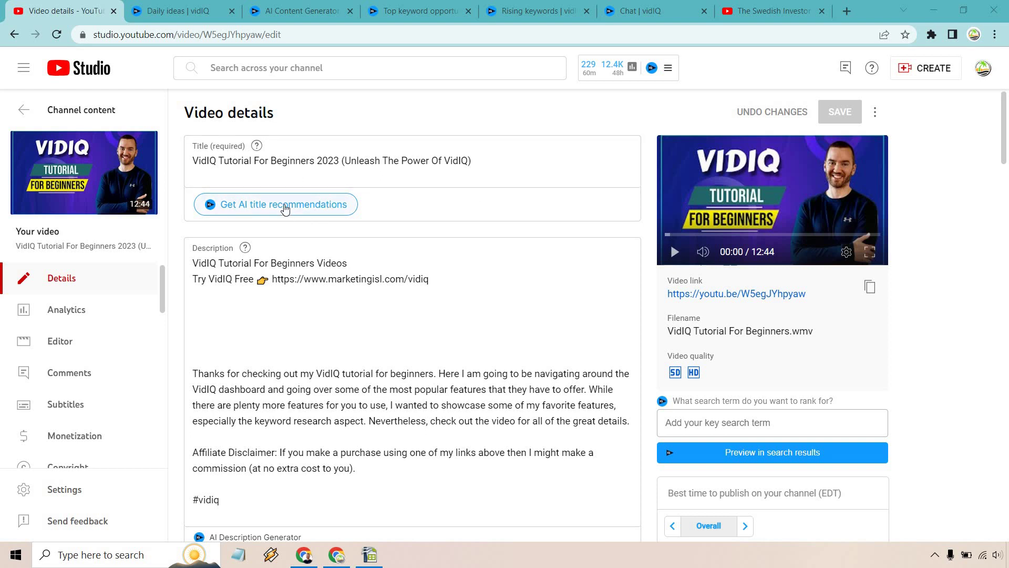
Get AI title recommendations for the video and refresh them for a new set of suggestions.
{"action": "left_click", "coordinate": [285, 208]}
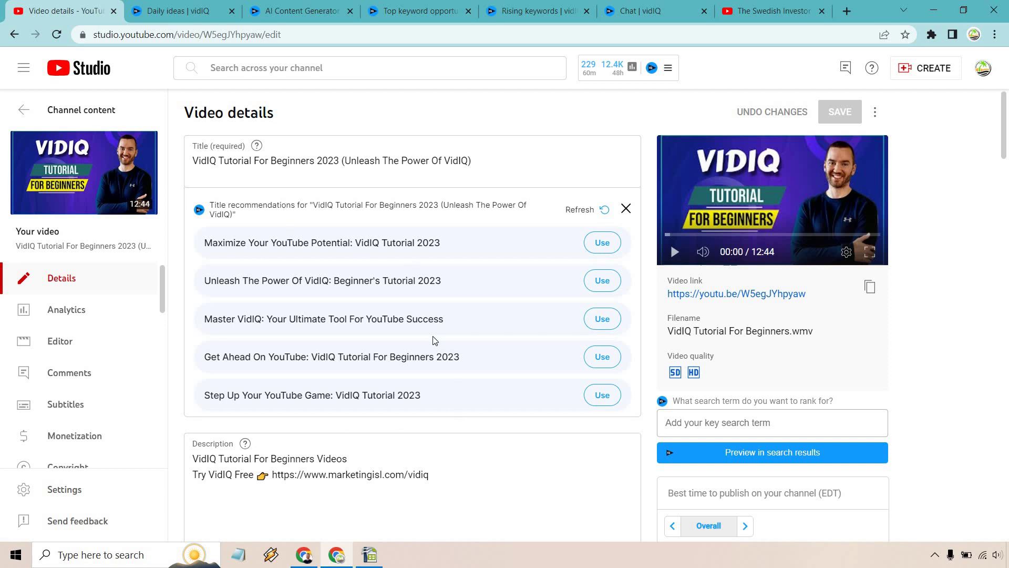
{"action": "left_click", "coordinate": [200, 160]}
{"action": "left_click", "coordinate": [574, 211]}
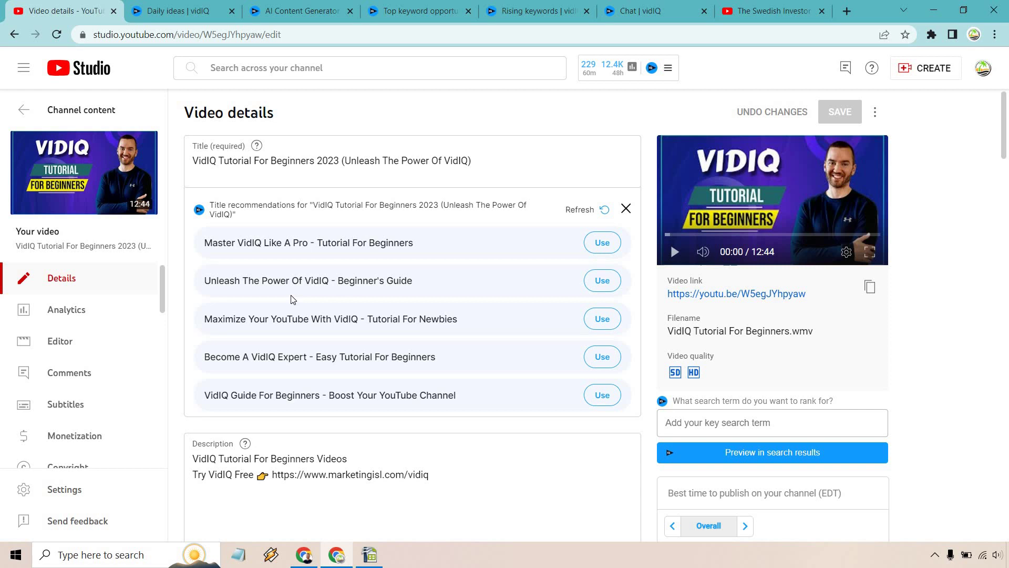
Generate AI descriptions for the video using the keywords "vidiq tutorial".
{"action": "scroll", "coordinate": [395, 194], "scroll_direction": "down", "scroll_amount": 8}
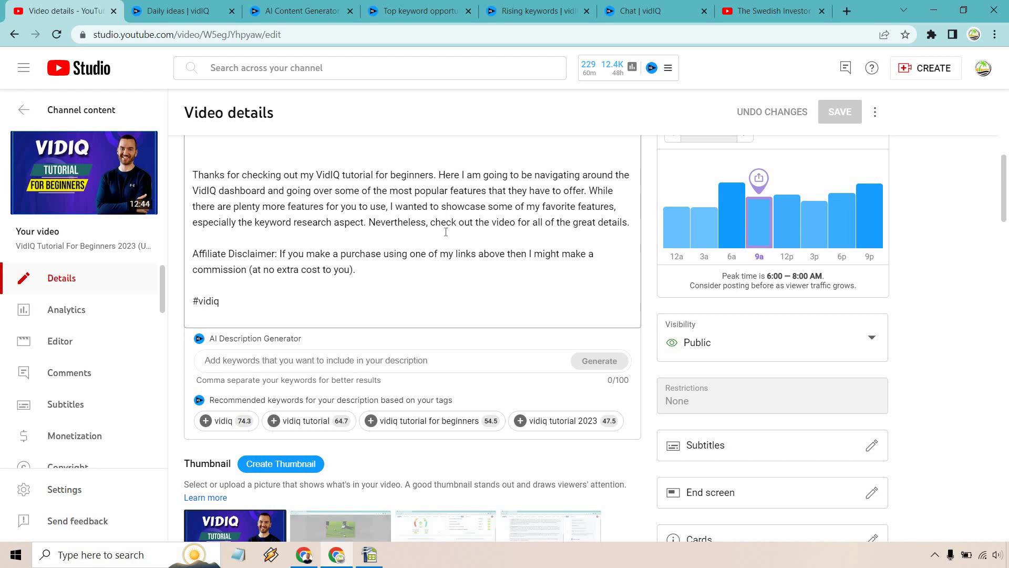
{"action": "left_click", "coordinate": [355, 361]}
{"action": "type", "text": "vidiq tutorial"}
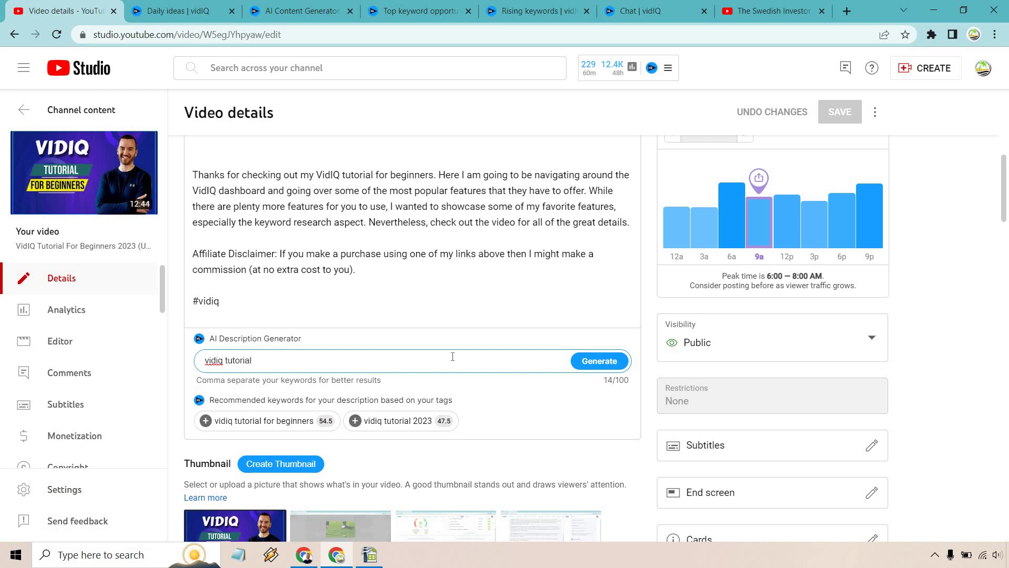
{"action": "left_click", "coordinate": [594, 368]}
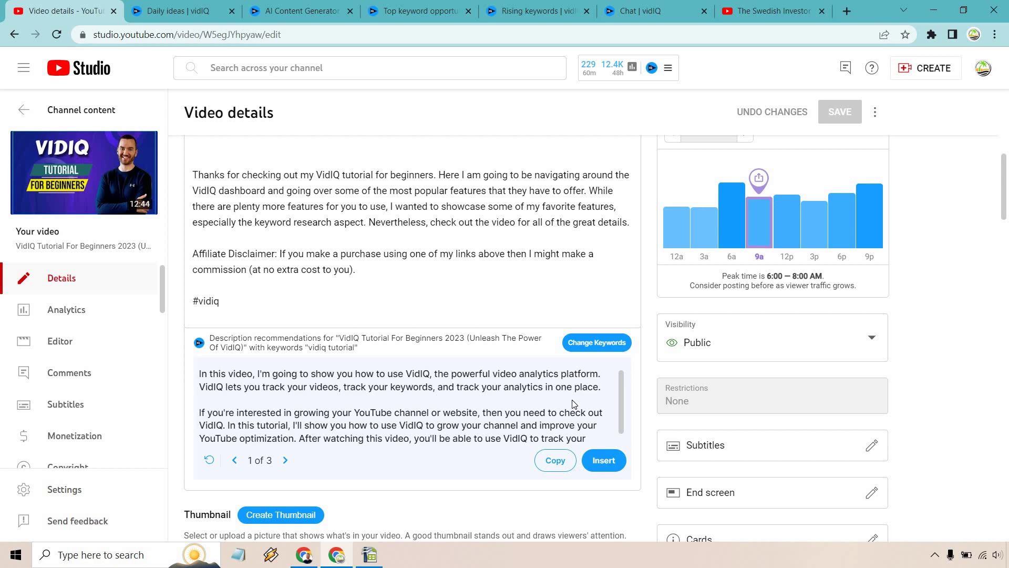
Read through the three generated description recommendations one after another.
{"action": "scroll", "coordinate": [573, 403], "scroll_direction": "down", "scroll_amount": 1}
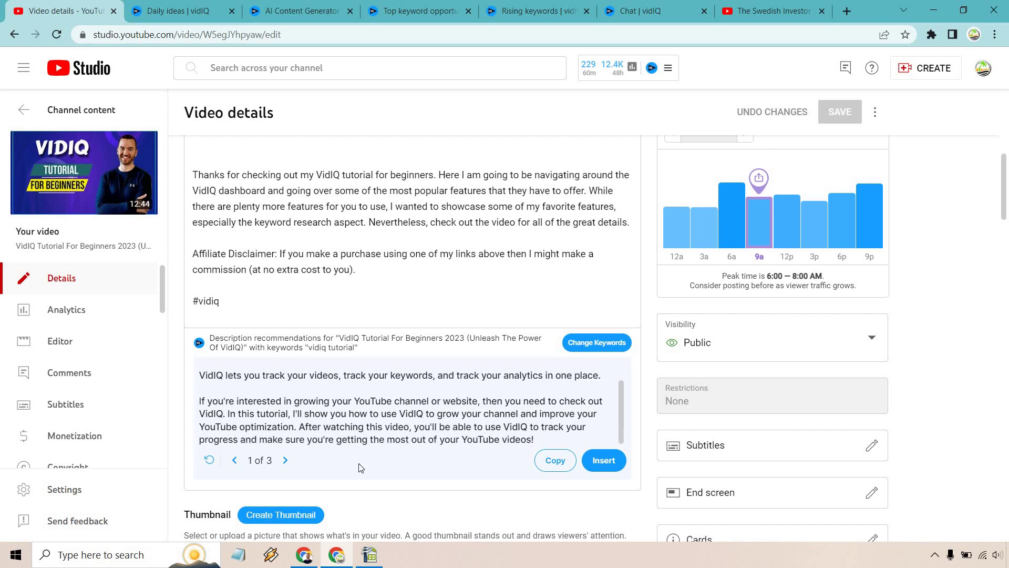
{"action": "left_click", "coordinate": [286, 461]}
{"action": "scroll", "coordinate": [433, 375], "scroll_direction": "down", "scroll_amount": 1}
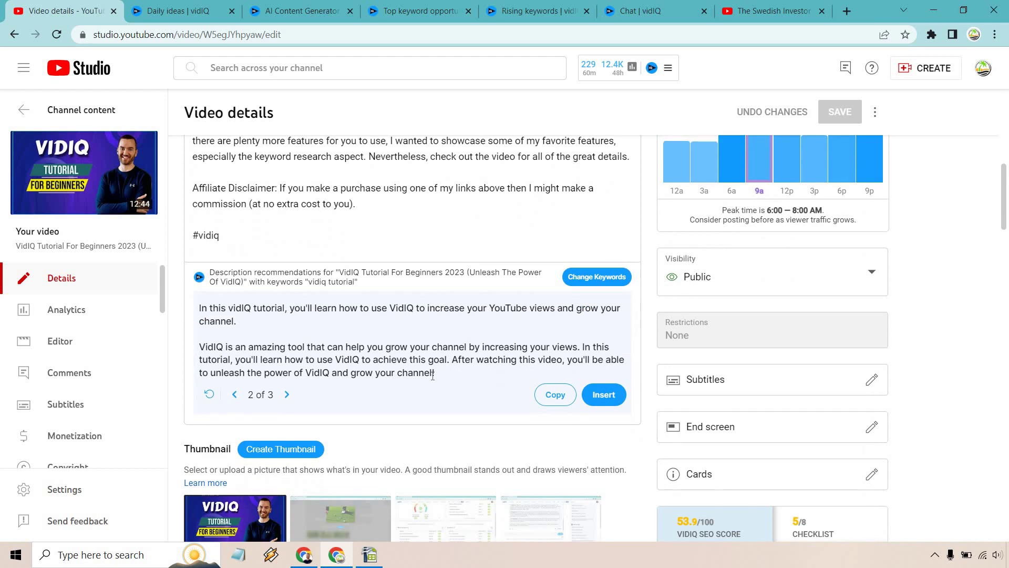
{"action": "scroll", "coordinate": [433, 376], "scroll_direction": "up", "scroll_amount": 1}
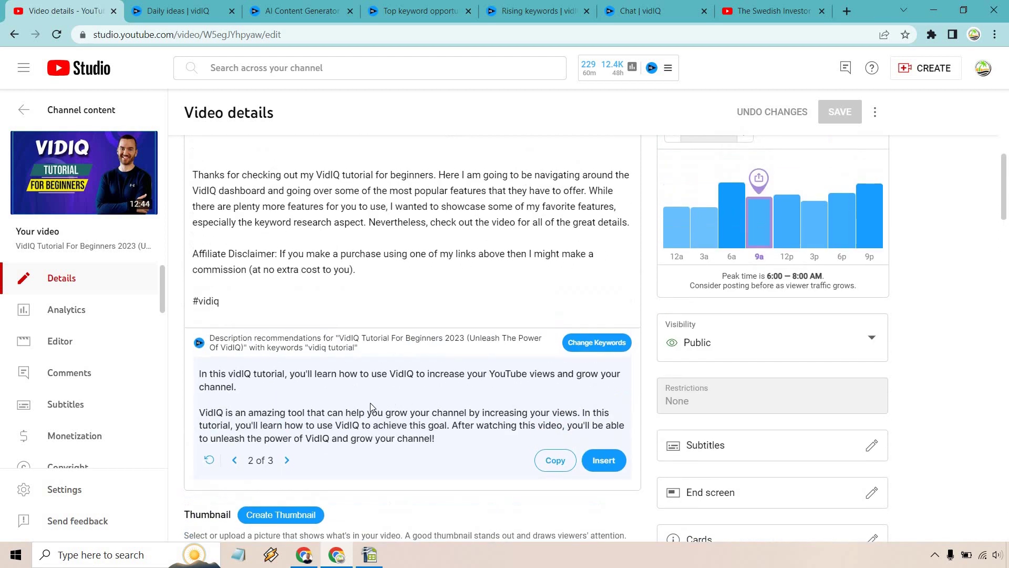
{"action": "left_click", "coordinate": [288, 460]}
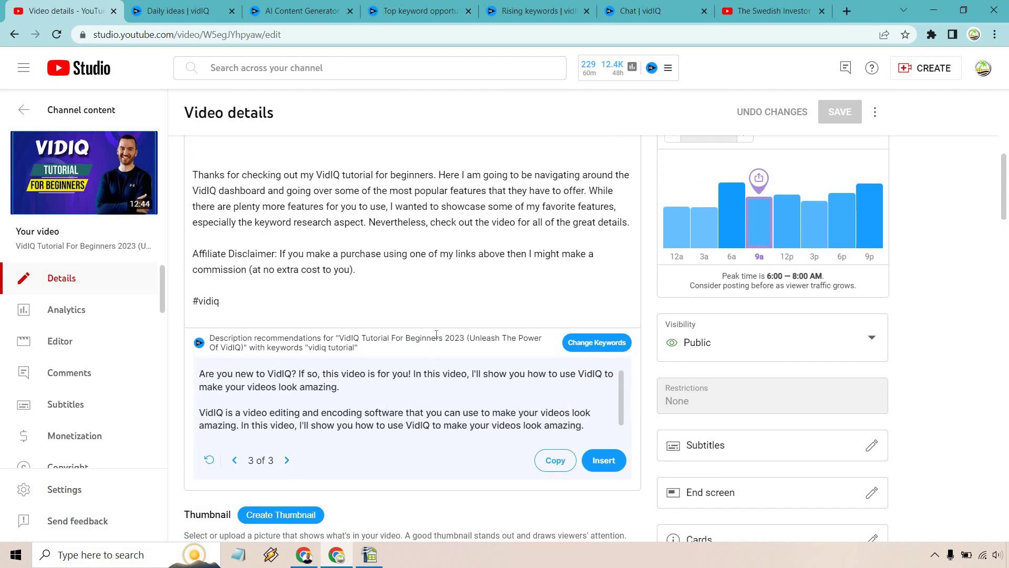
Open the thumbnail editor, view the Video Still, Other Image and Current Thumbnail background options, and close it without making a thumbnail.
{"action": "scroll", "coordinate": [400, 379], "scroll_direction": "down", "scroll_amount": 3}
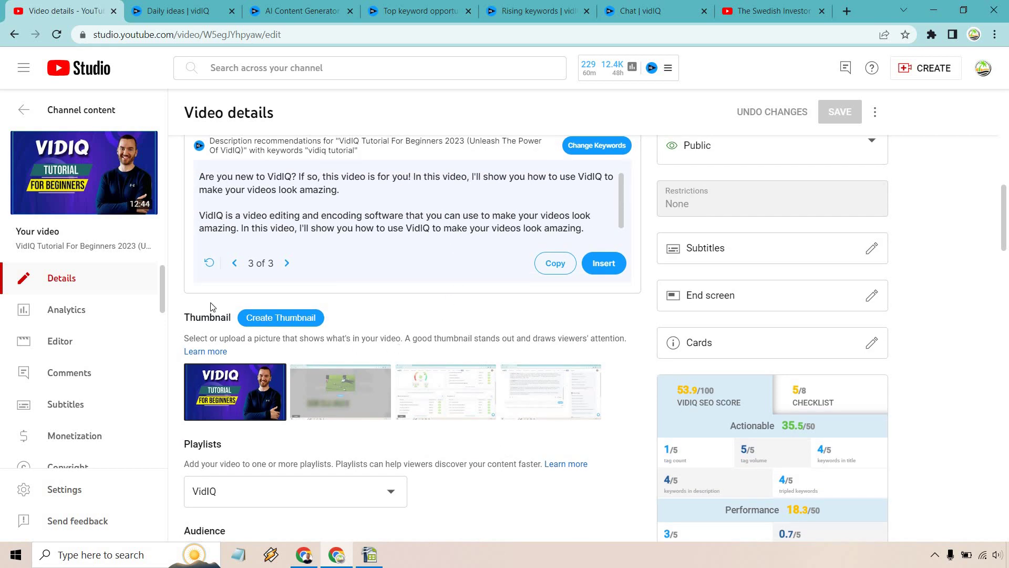
{"action": "left_click", "coordinate": [297, 322]}
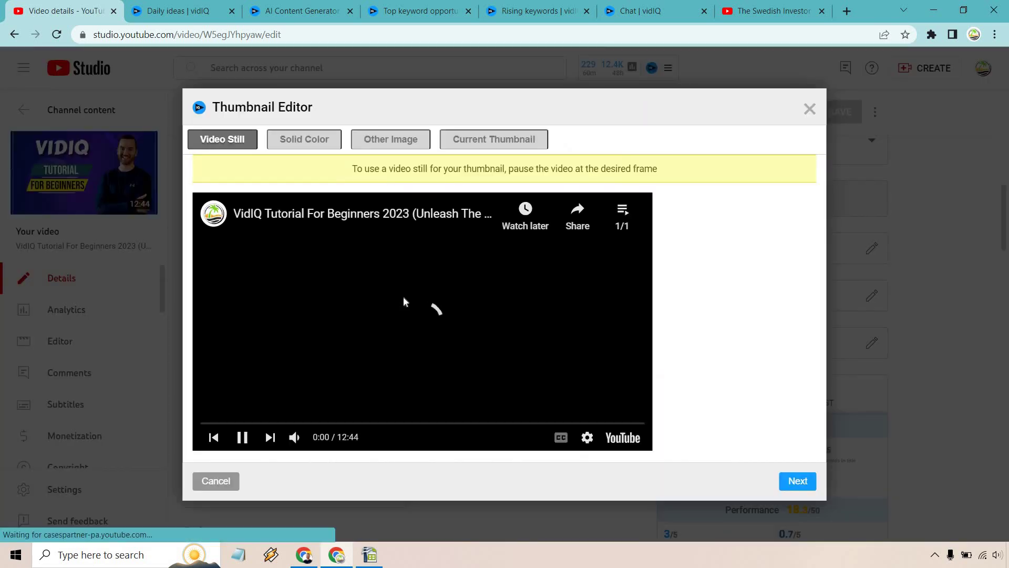
{"action": "left_click", "coordinate": [244, 437]}
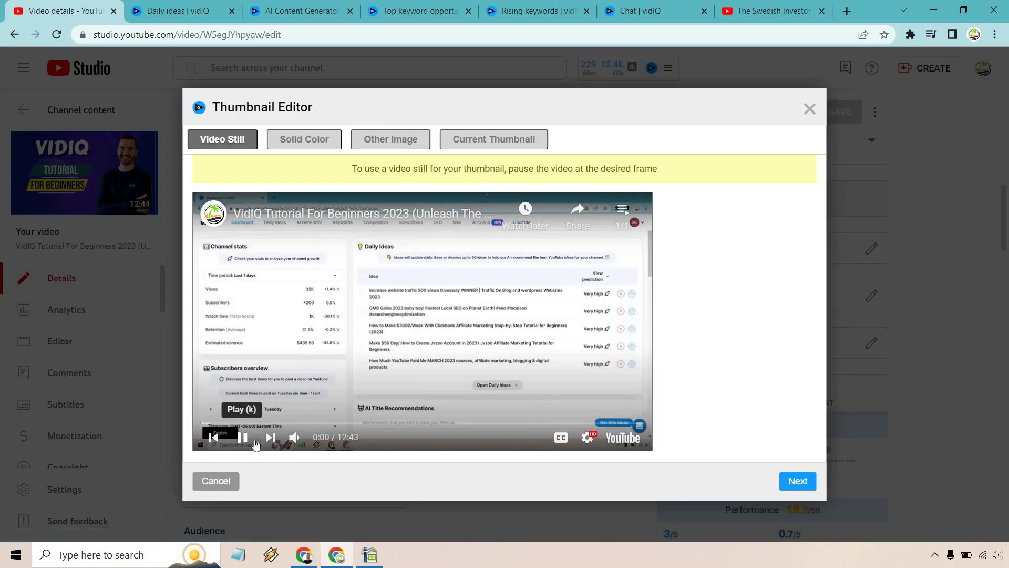
{"action": "left_click", "coordinate": [305, 143]}
{"action": "left_click", "coordinate": [392, 141]}
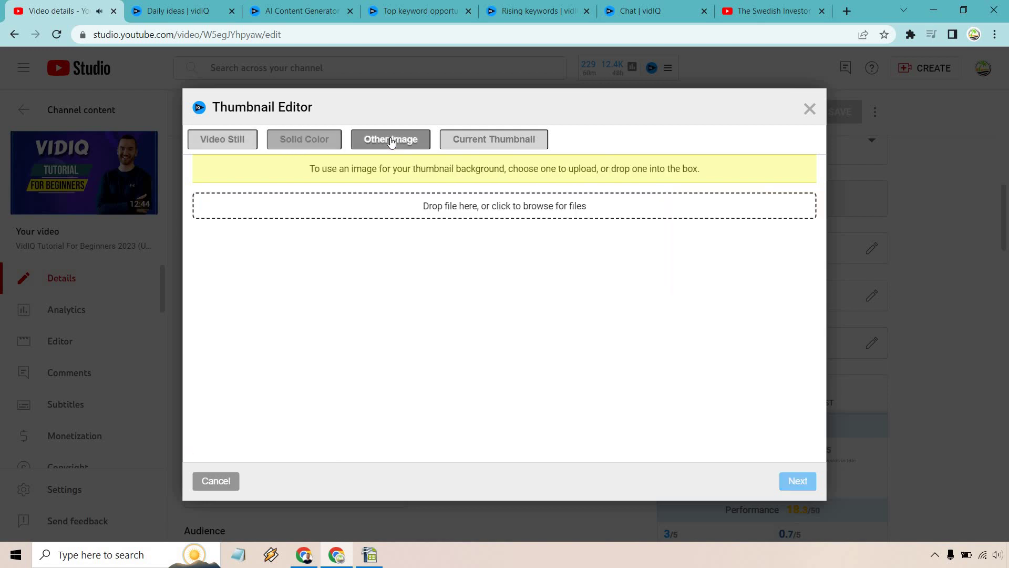
{"action": "left_click", "coordinate": [481, 141]}
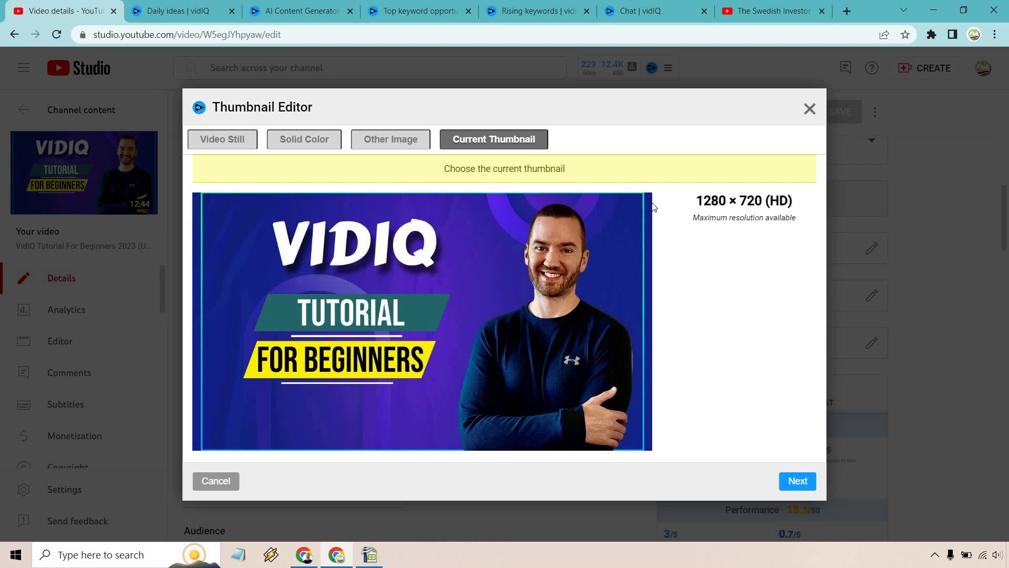
{"action": "key", "text": "Escape"}
{"action": "scroll", "coordinate": [529, 387], "scroll_direction": "up", "scroll_amount": 10}
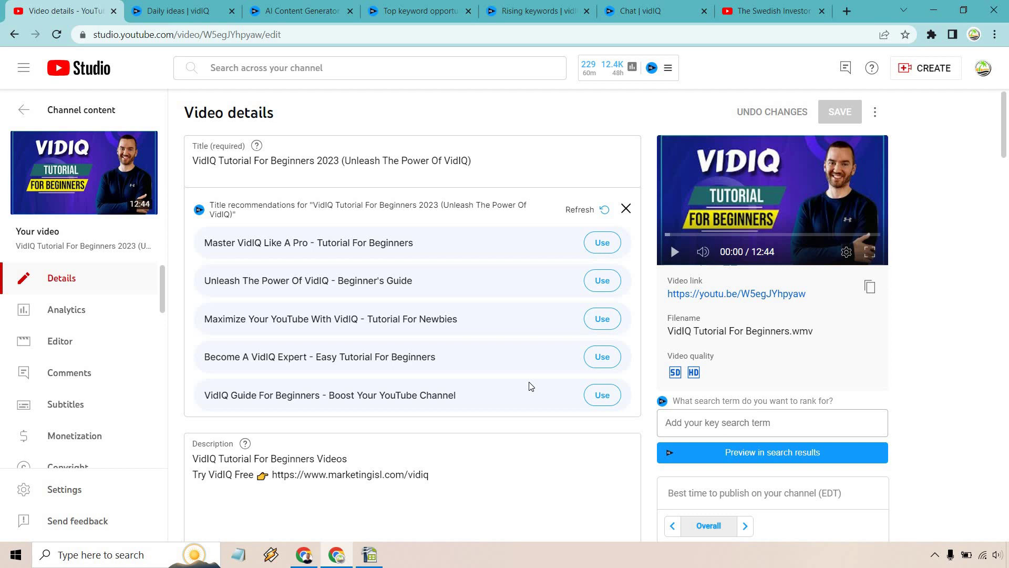
Go to vidIQ's Daily ideas page and review the customized chatgpt ideas and the personalized ideas with their view predictions.
{"action": "left_click", "coordinate": [146, 14]}
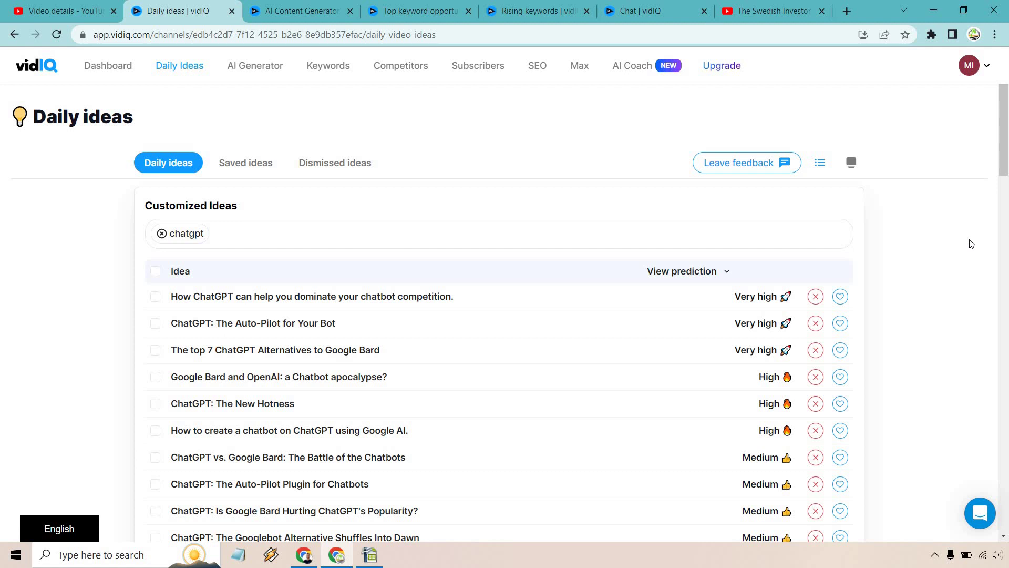
{"action": "scroll", "coordinate": [972, 244], "scroll_direction": "down", "scroll_amount": 1}
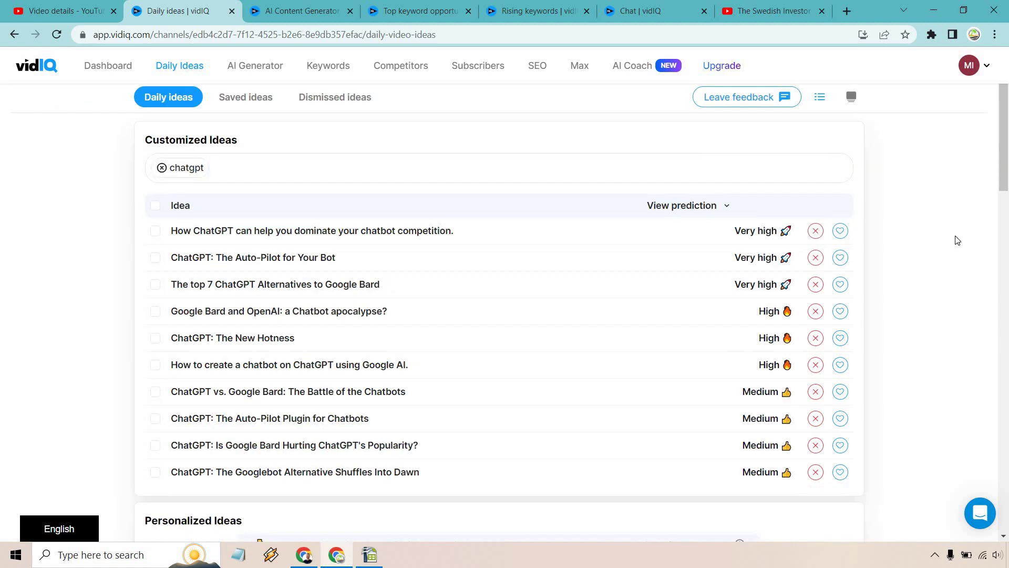
{"action": "mouse_move", "coordinate": [704, 208]}
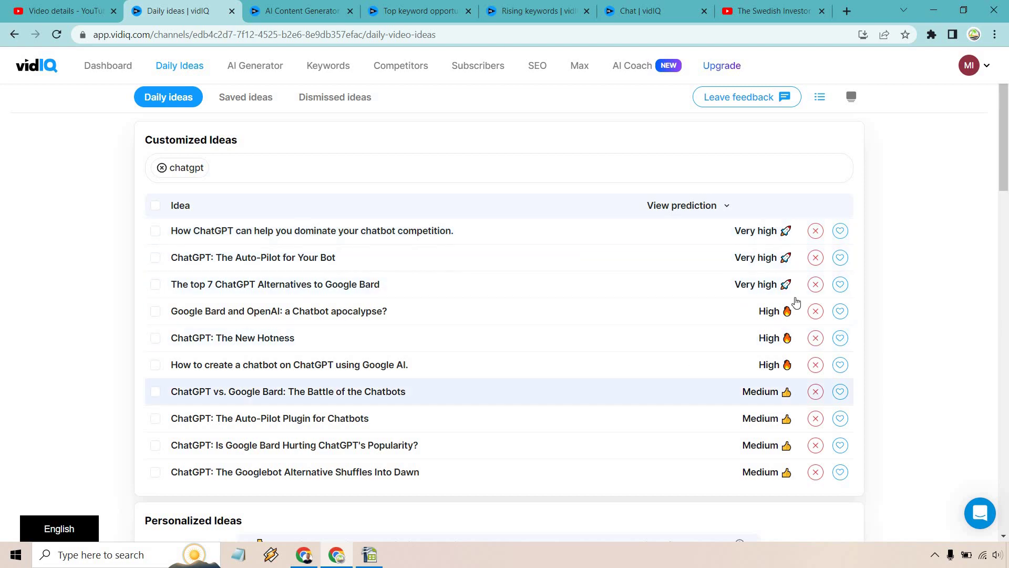
{"action": "scroll", "coordinate": [962, 237], "scroll_direction": "down", "scroll_amount": 7}
{"action": "scroll", "coordinate": [644, 293], "scroll_direction": "down", "scroll_amount": 18}
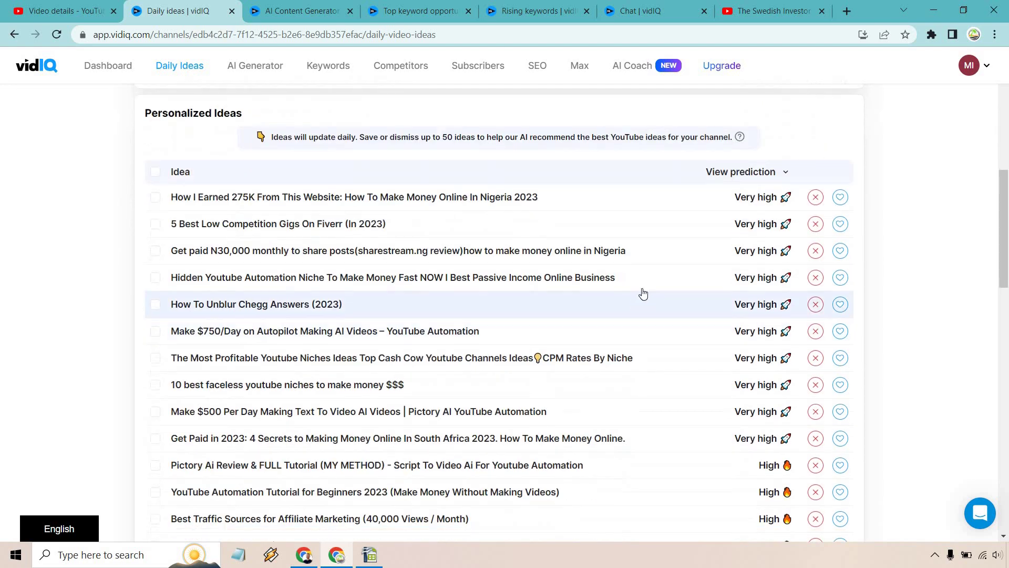
{"action": "scroll", "coordinate": [649, 294], "scroll_direction": "up", "scroll_amount": 7}
{"action": "scroll", "coordinate": [648, 293], "scroll_direction": "up", "scroll_amount": 15}
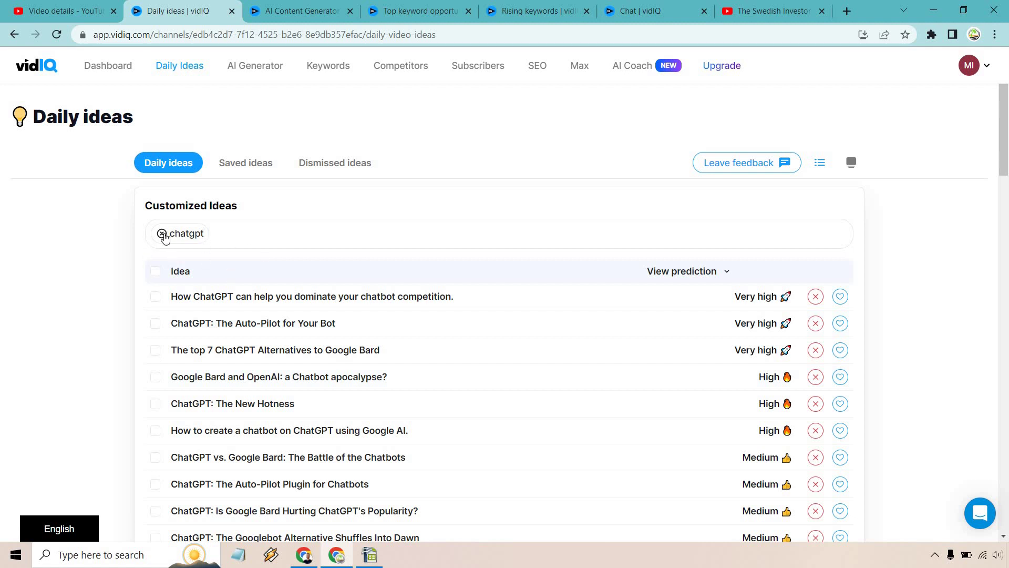
Replace the customized ideas topic with "email marketing" and review the generated ideas.
{"action": "left_click", "coordinate": [162, 234]}
{"action": "type", "text": "email marketing"}
{"action": "key", "text": "Return"}
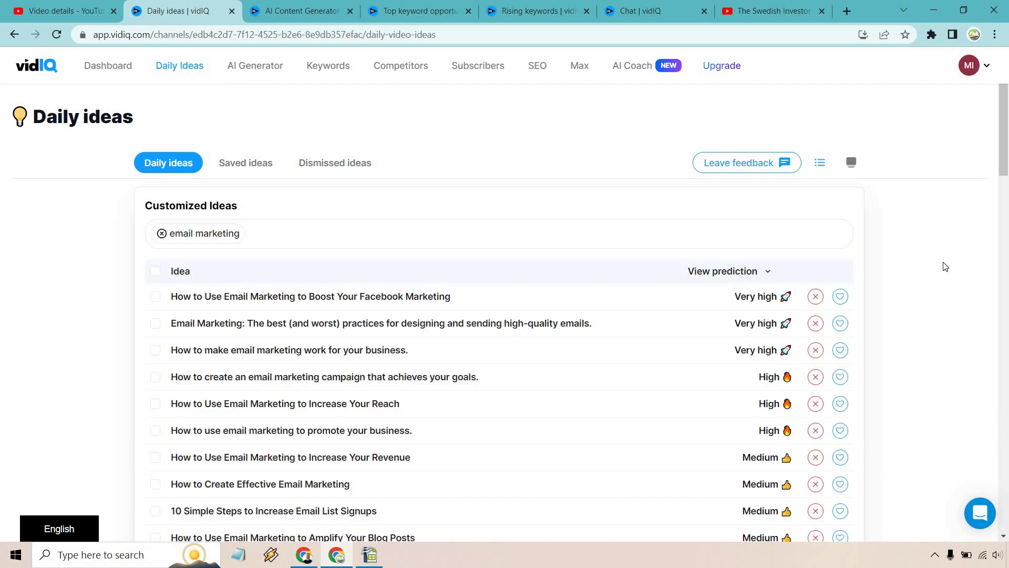
{"action": "scroll", "coordinate": [481, 271], "scroll_direction": "down", "scroll_amount": 2}
{"action": "scroll", "coordinate": [547, 214], "scroll_direction": "down", "scroll_amount": 3}
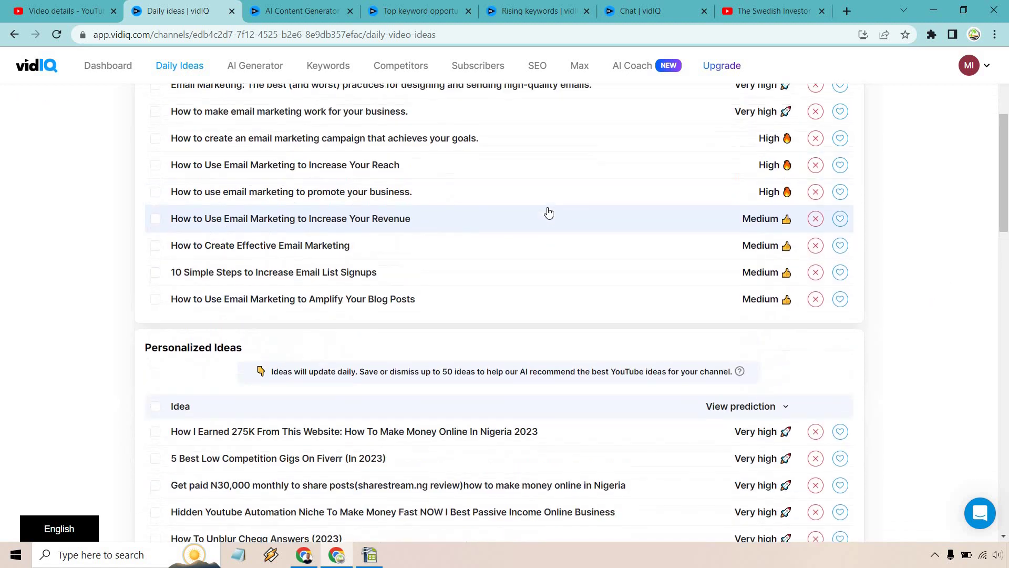
{"action": "scroll", "coordinate": [543, 317], "scroll_direction": "up", "scroll_amount": 3}
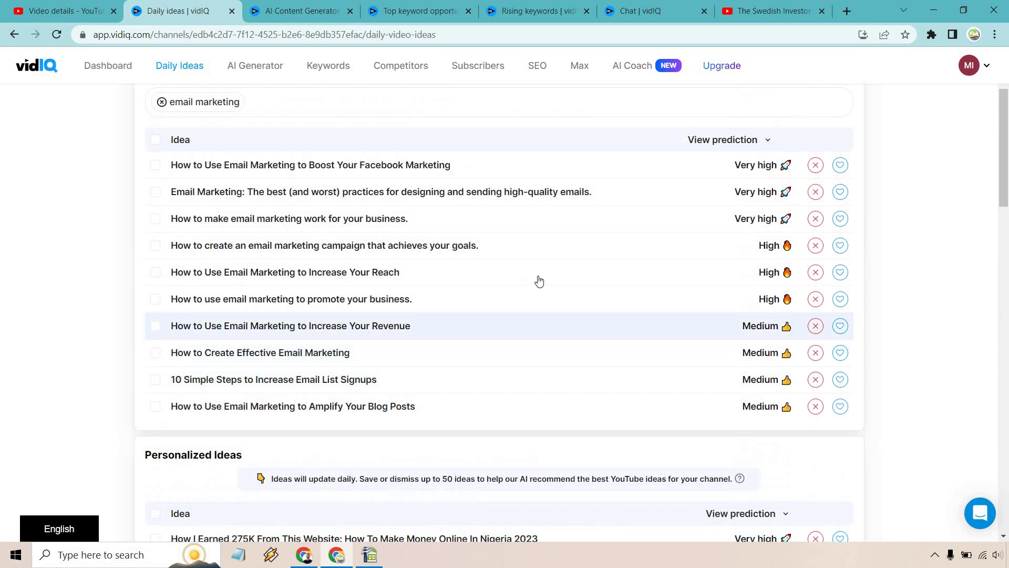
{"action": "scroll", "coordinate": [543, 284], "scroll_direction": "up", "scroll_amount": 2}
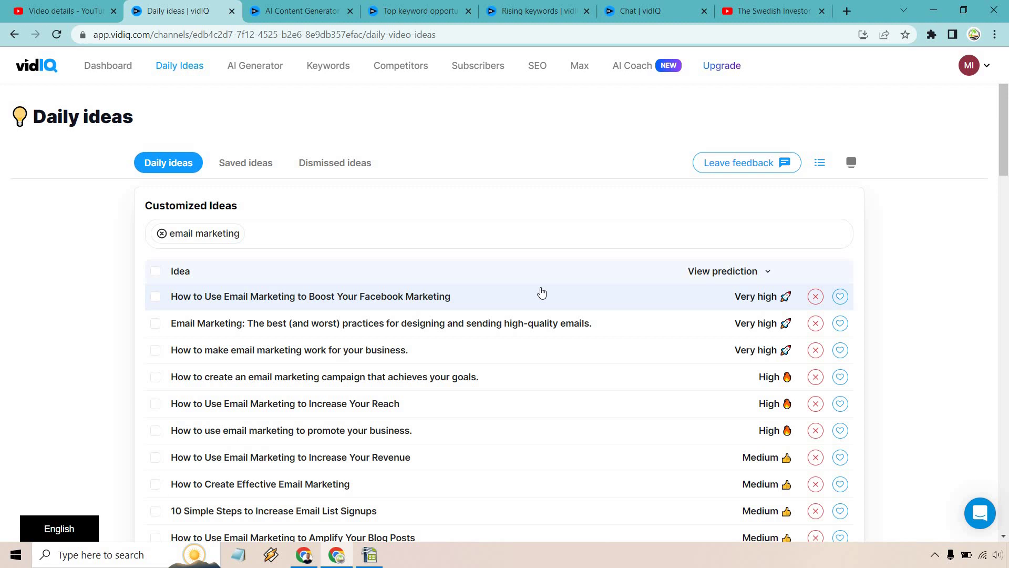
In the AI Content Generator, generate content for the video idea "3 tips for improving your YouTube results".
{"action": "left_click", "coordinate": [301, 7]}
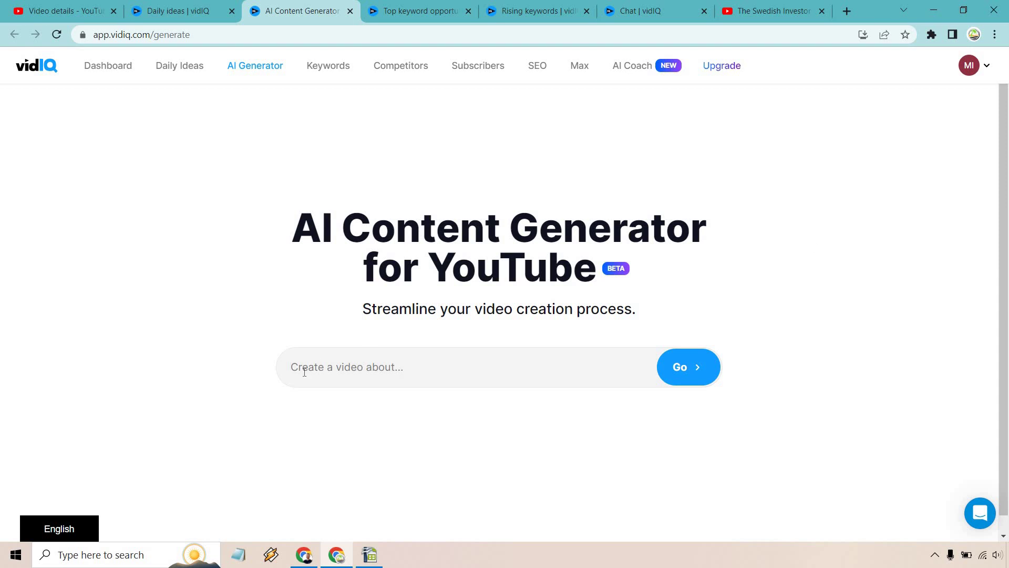
{"action": "type", "text": "3 tips for improving your YouTube results"}
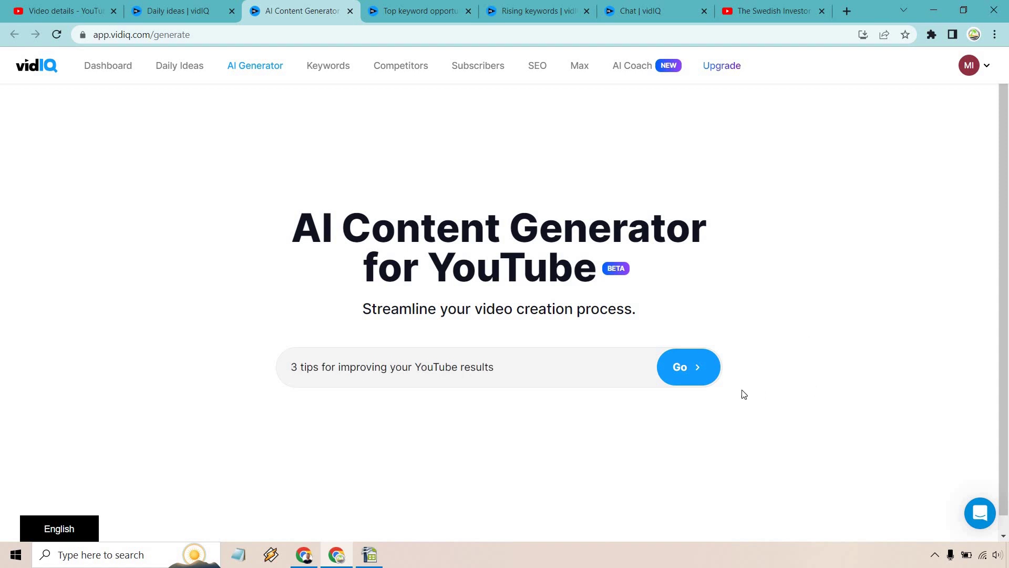
{"action": "left_click", "coordinate": [676, 366]}
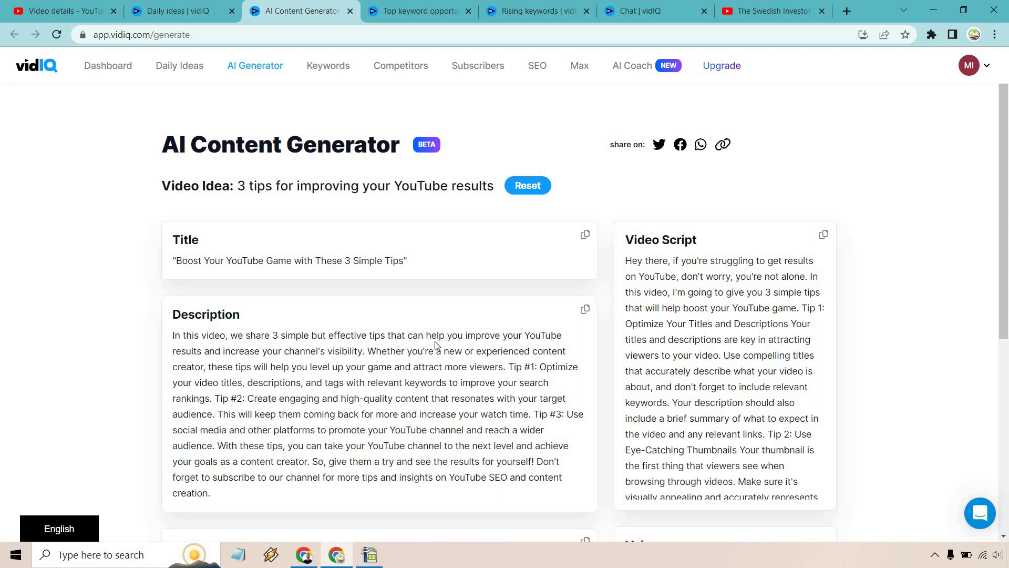
Examine the generated description, keywords and voiceover sections, and preview the first three thumbnail backgrounds at full size.
{"action": "scroll", "coordinate": [459, 281], "scroll_direction": "down", "scroll_amount": 3}
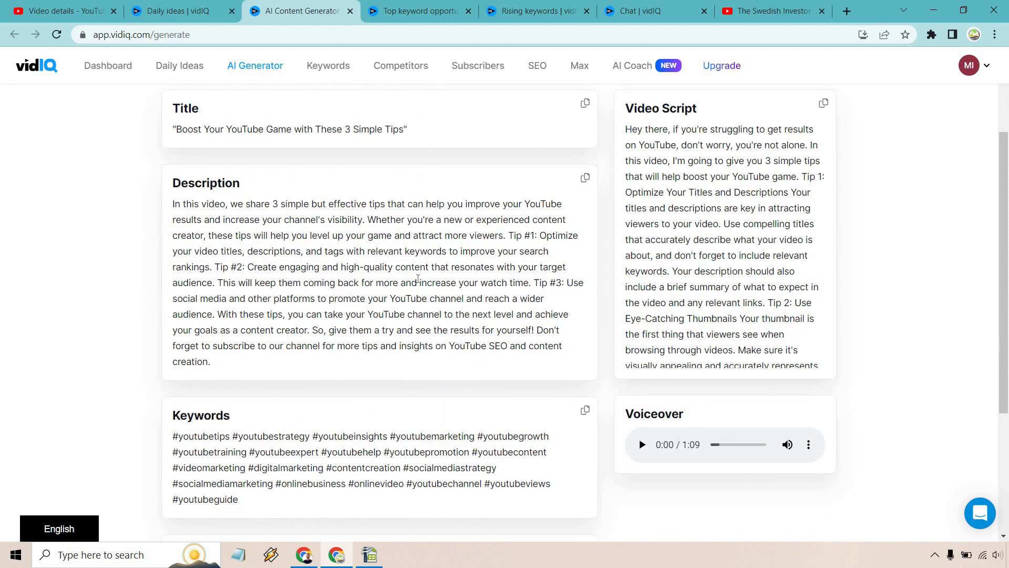
{"action": "scroll", "coordinate": [421, 258], "scroll_direction": "down", "scroll_amount": 4}
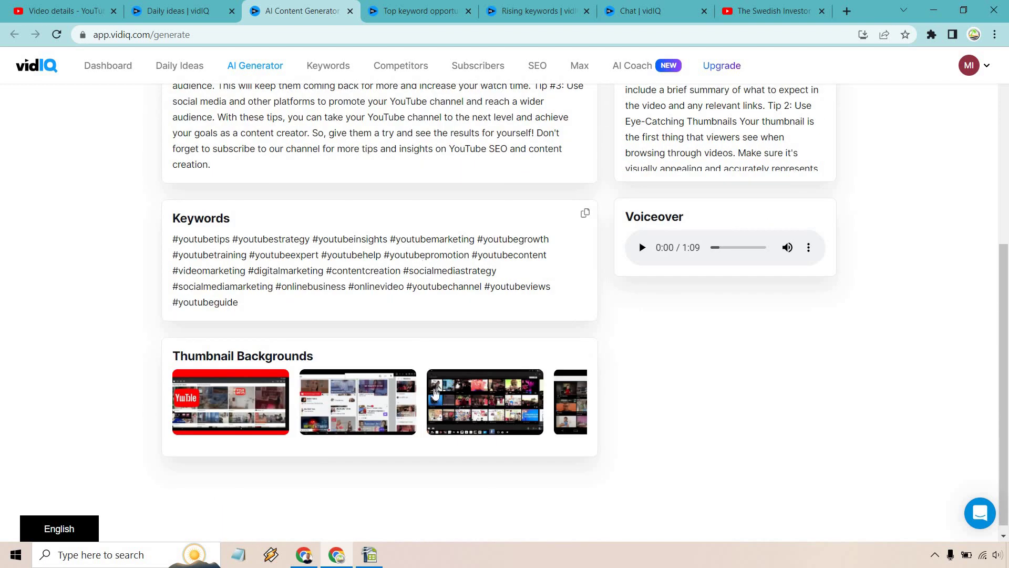
{"action": "left_click", "coordinate": [466, 406]}
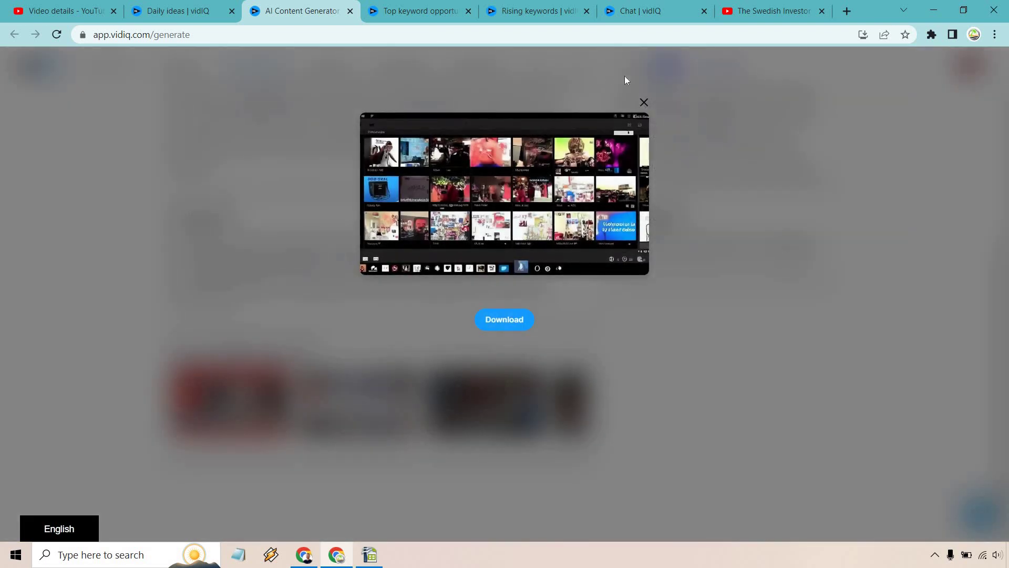
{"action": "left_click", "coordinate": [644, 102]}
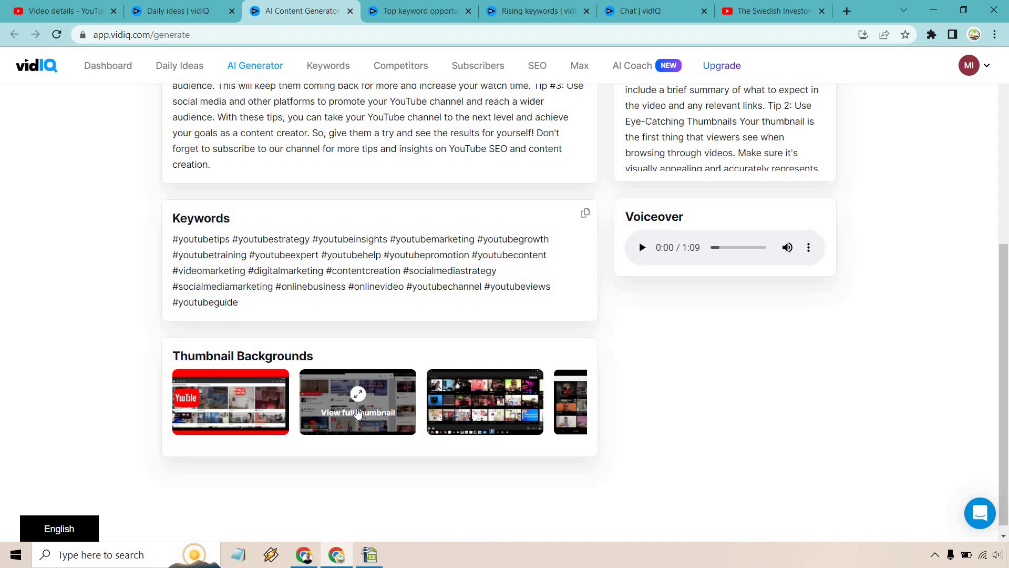
{"action": "left_click", "coordinate": [358, 412]}
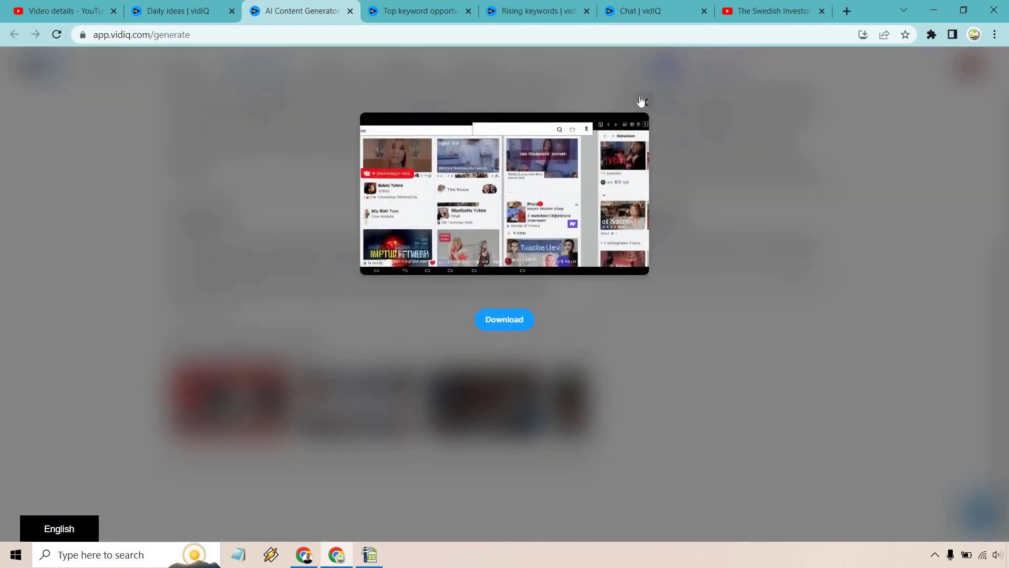
{"action": "left_click", "coordinate": [642, 101]}
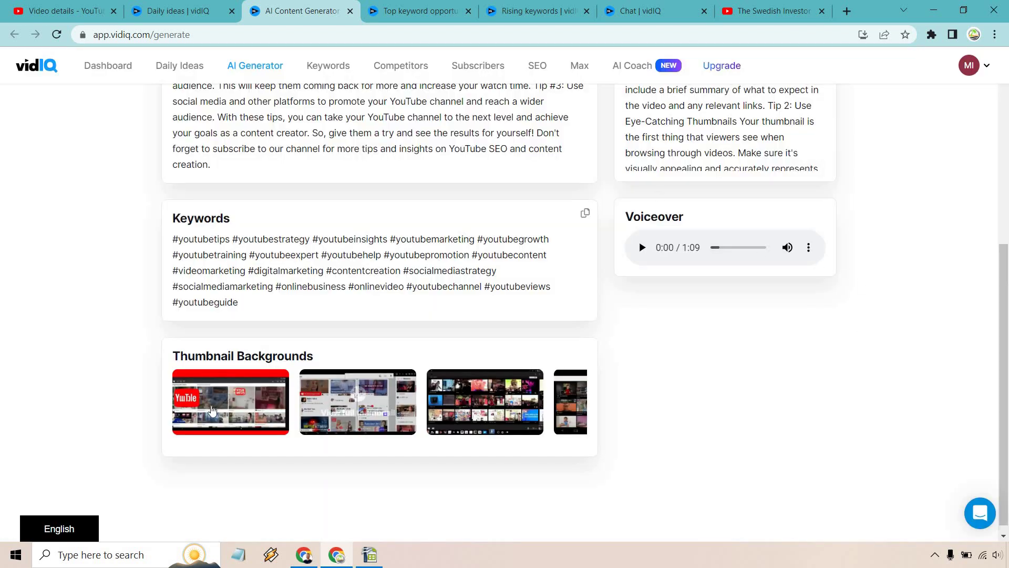
{"action": "left_click", "coordinate": [212, 410]}
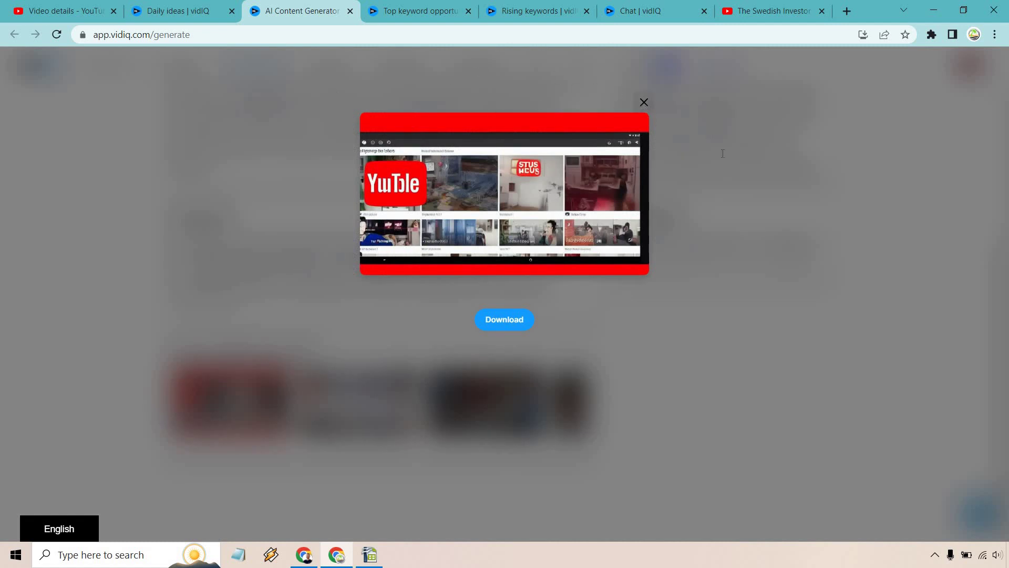
{"action": "left_click", "coordinate": [722, 153]}
{"action": "scroll", "coordinate": [951, 232], "scroll_direction": "up", "scroll_amount": 6}
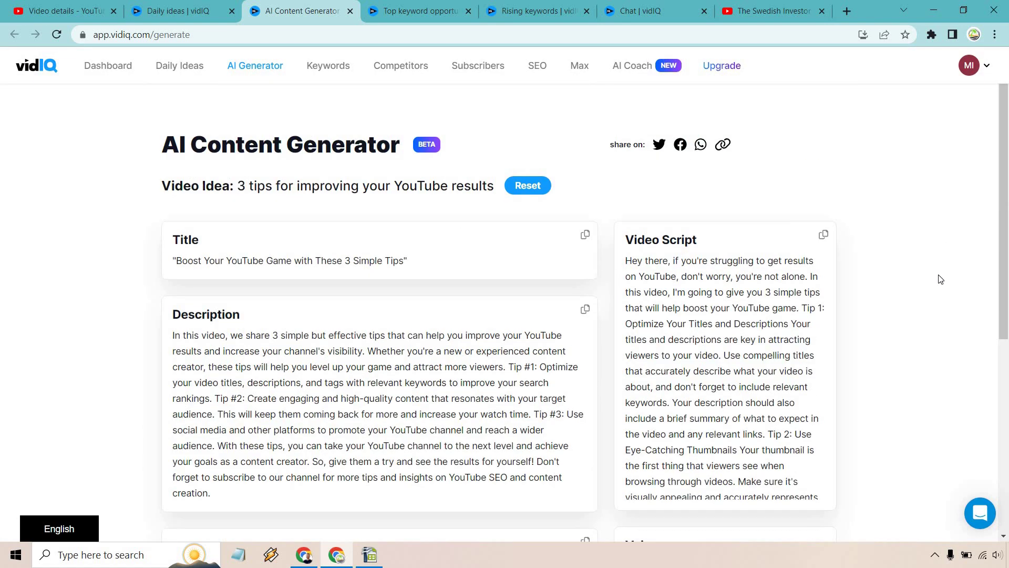
Read through the generated video script for the YouTube tips idea from beginning to end.
{"action": "scroll", "coordinate": [713, 293], "scroll_direction": "down", "scroll_amount": 1}
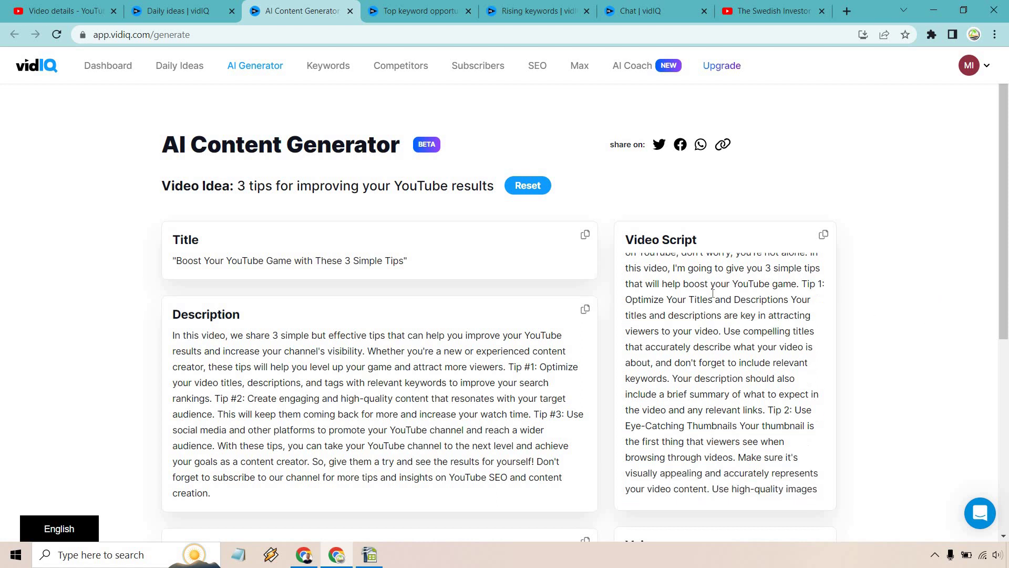
{"action": "scroll", "coordinate": [713, 293], "scroll_direction": "down", "scroll_amount": 4}
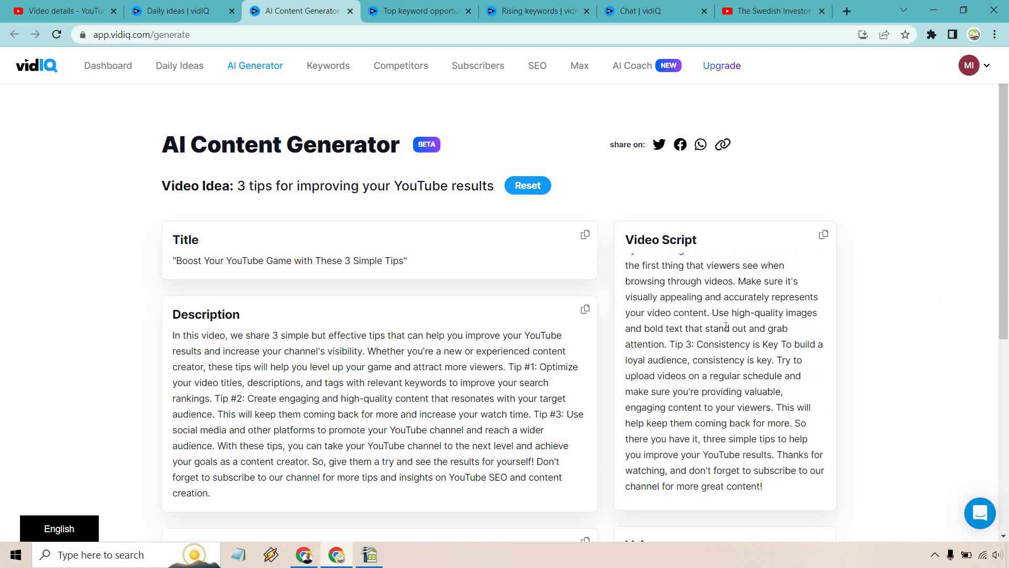
{"action": "scroll", "coordinate": [726, 326], "scroll_direction": "up", "scroll_amount": 5}
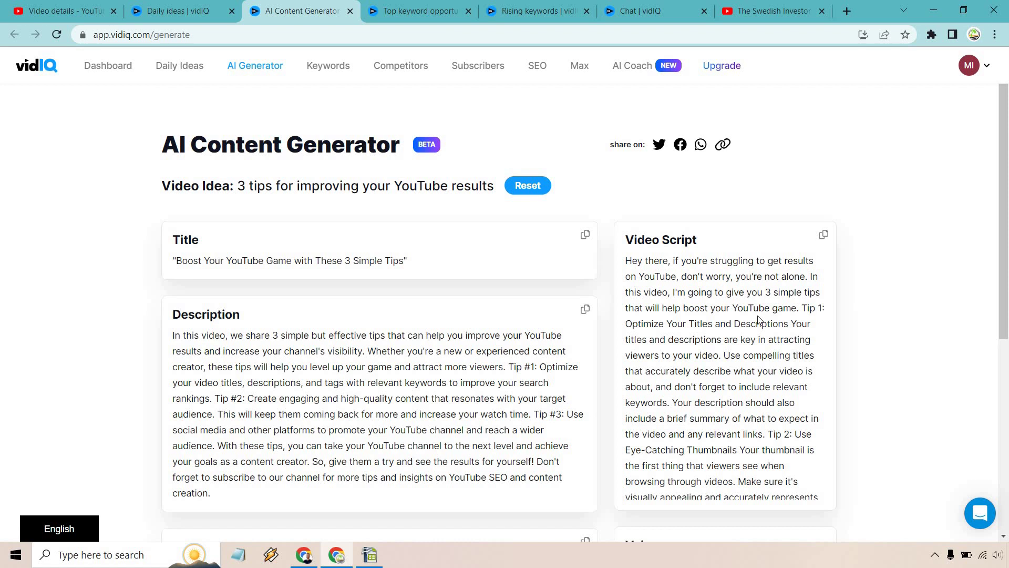
{"action": "scroll", "coordinate": [759, 320], "scroll_direction": "down", "scroll_amount": 5}
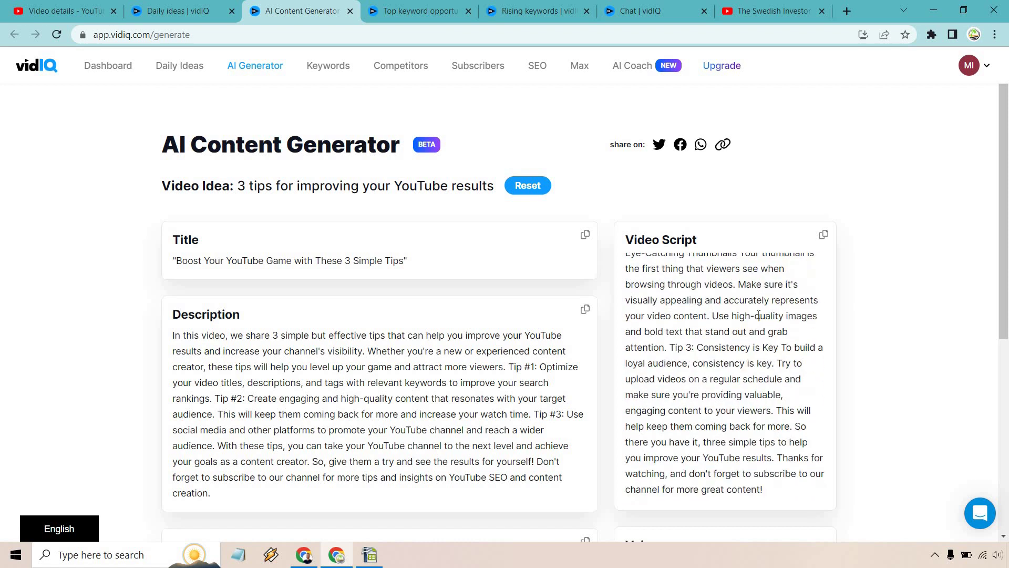
Play a few seconds of the generated voiceover, pause it, and return to the start of the generated content.
{"action": "scroll", "coordinate": [1005, 298], "scroll_direction": "down", "scroll_amount": 4}
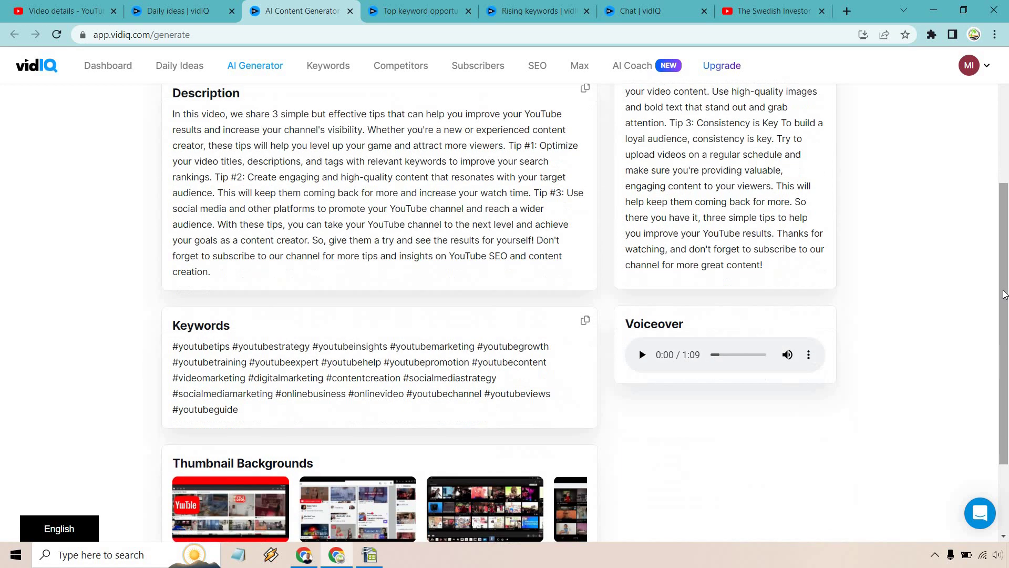
{"action": "scroll", "coordinate": [1005, 295], "scroll_direction": "down", "scroll_amount": 1}
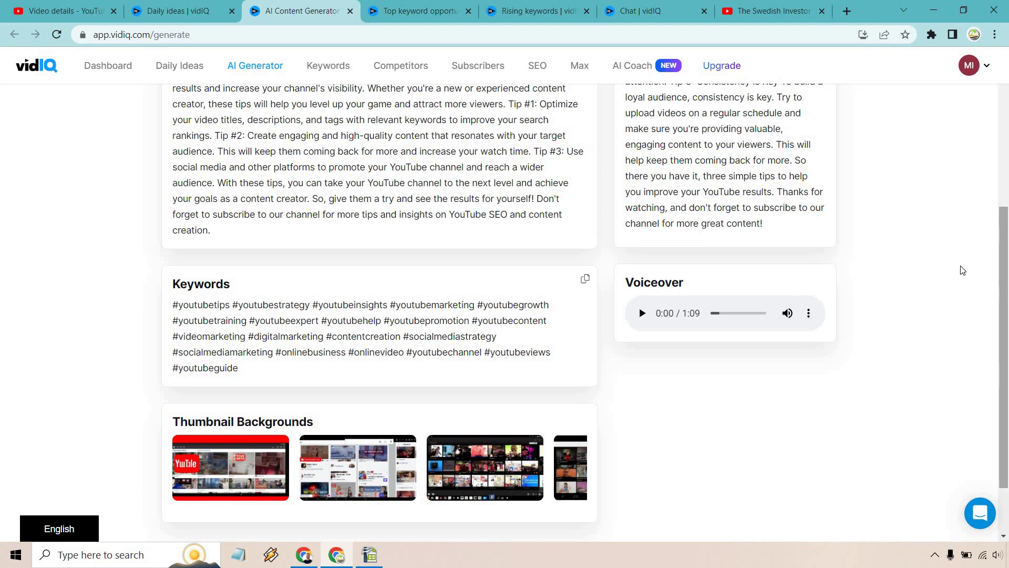
{"action": "left_click", "coordinate": [644, 317]}
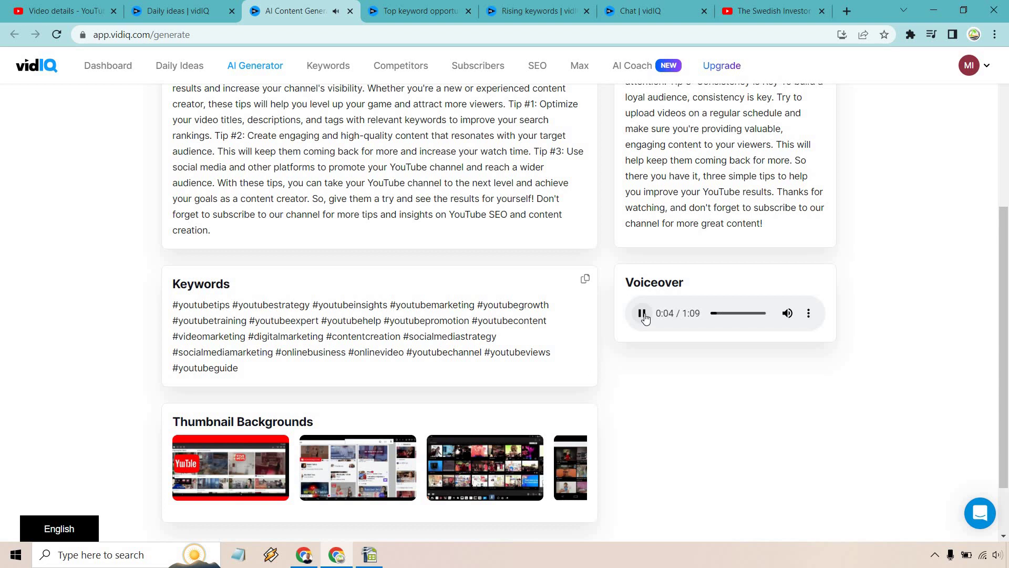
{"action": "left_click", "coordinate": [643, 314]}
{"action": "scroll", "coordinate": [939, 355], "scroll_direction": "up", "scroll_amount": 5}
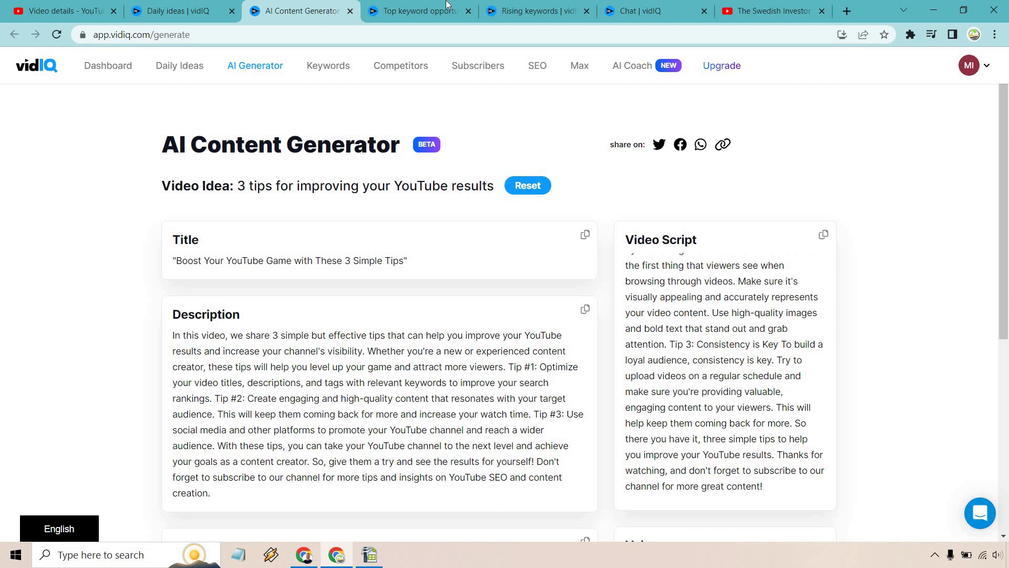
Switch to the Top keyword opportunities page, sort the keywords by highest overall score and look through the list.
{"action": "left_click", "coordinate": [413, 9]}
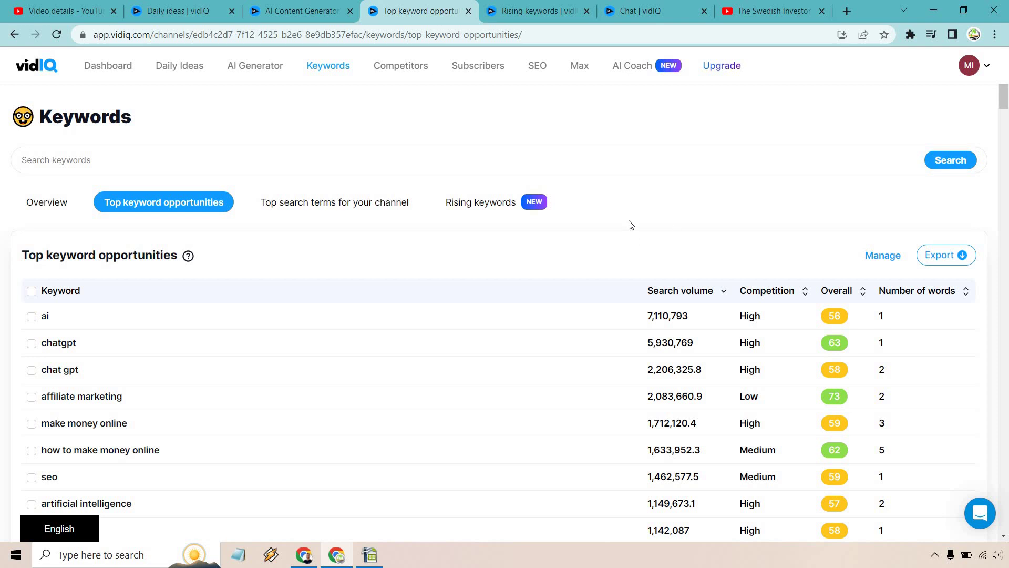
{"action": "mouse_move", "coordinate": [779, 293]}
{"action": "mouse_move", "coordinate": [840, 294]}
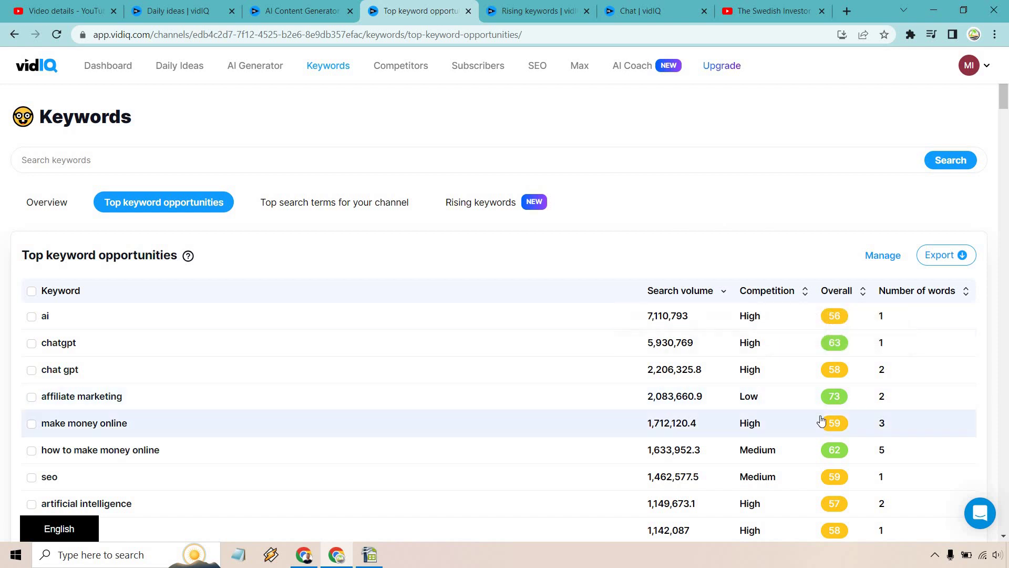
{"action": "left_click", "coordinate": [841, 290]}
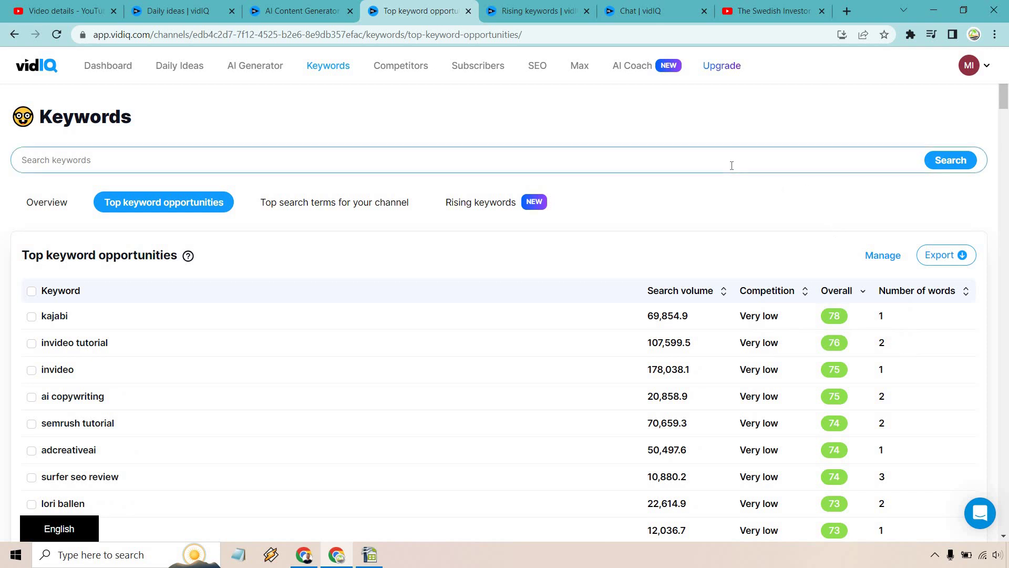
{"action": "scroll", "coordinate": [700, 192], "scroll_direction": "down", "scroll_amount": 2}
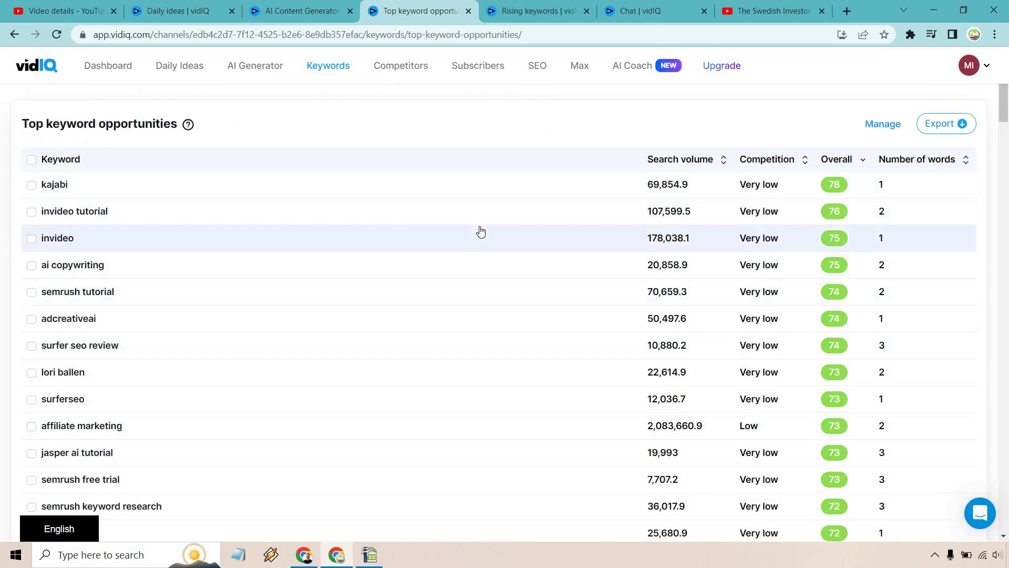
{"action": "scroll", "coordinate": [482, 233], "scroll_direction": "down", "scroll_amount": 5}
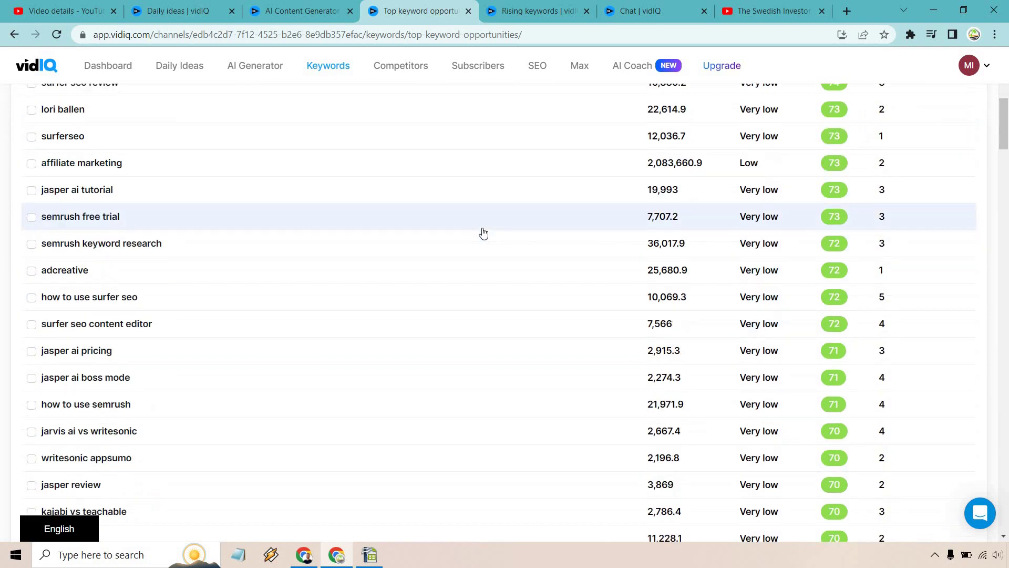
{"action": "scroll", "coordinate": [483, 233], "scroll_direction": "down", "scroll_amount": 2}
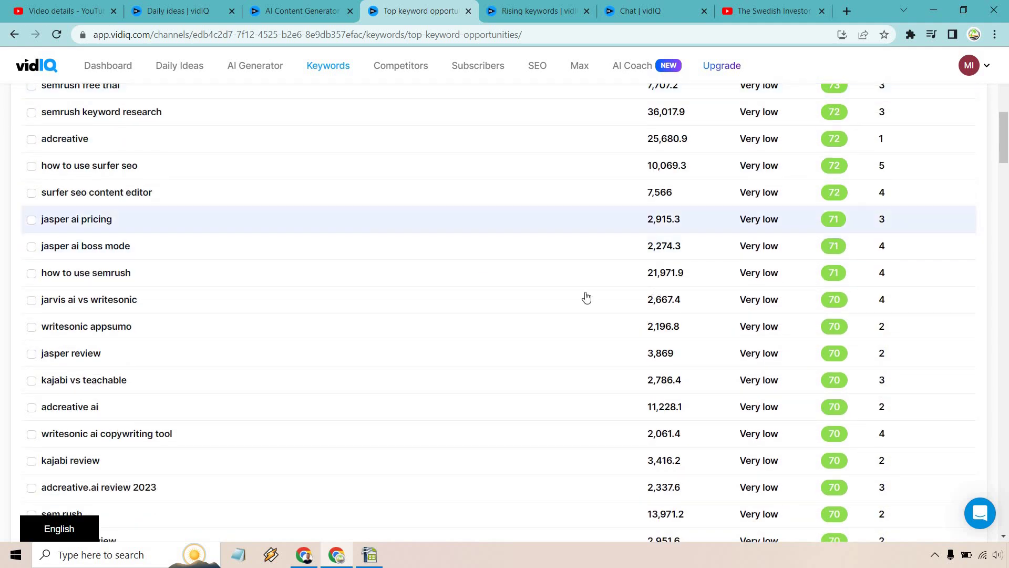
{"action": "scroll", "coordinate": [578, 347], "scroll_direction": "up", "scroll_amount": 9}
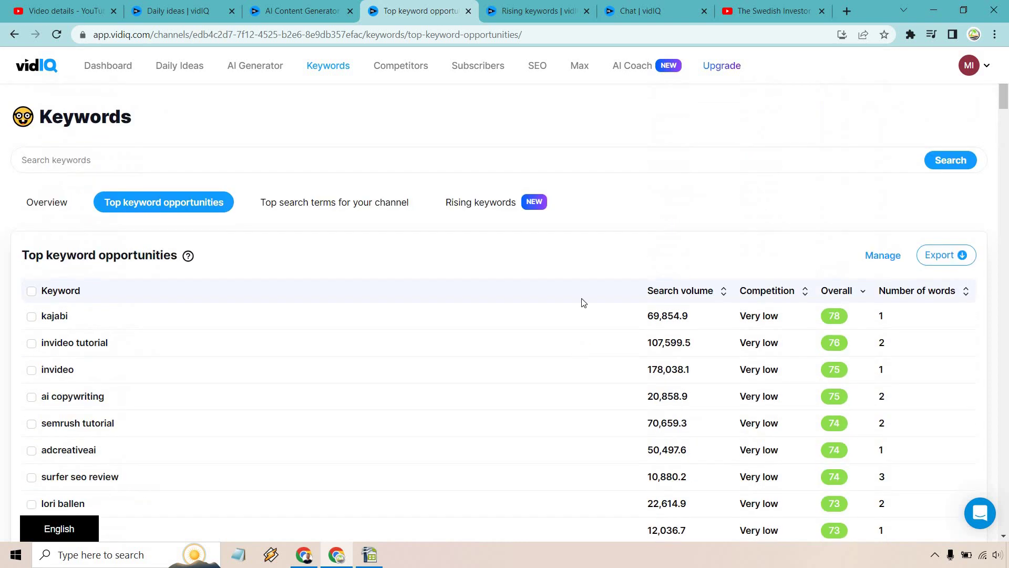
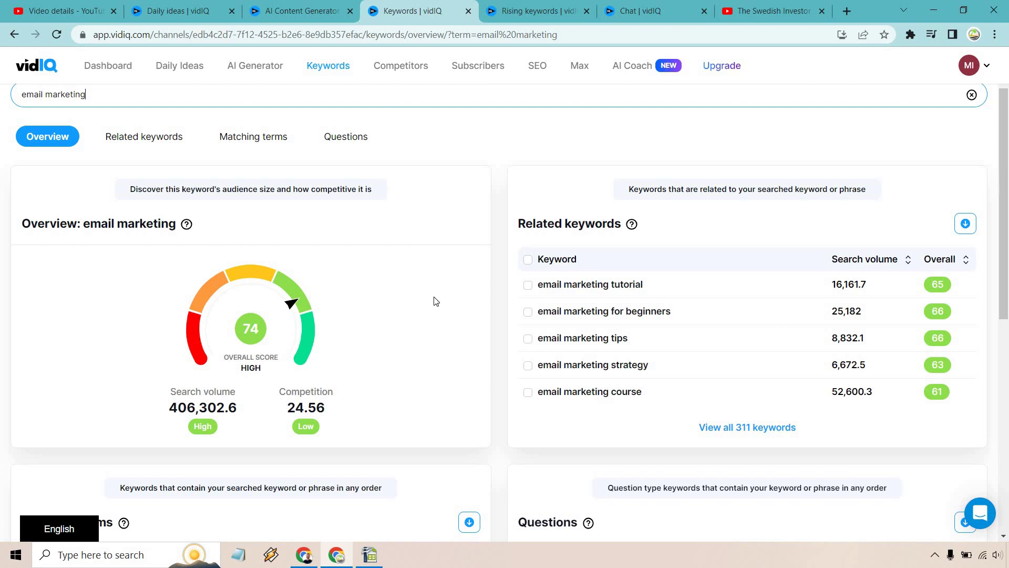
Review the related keywords, matching terms and questions in the "email marketing" keyword overview.
{"action": "scroll", "coordinate": [441, 216], "scroll_direction": "down", "scroll_amount": 1}
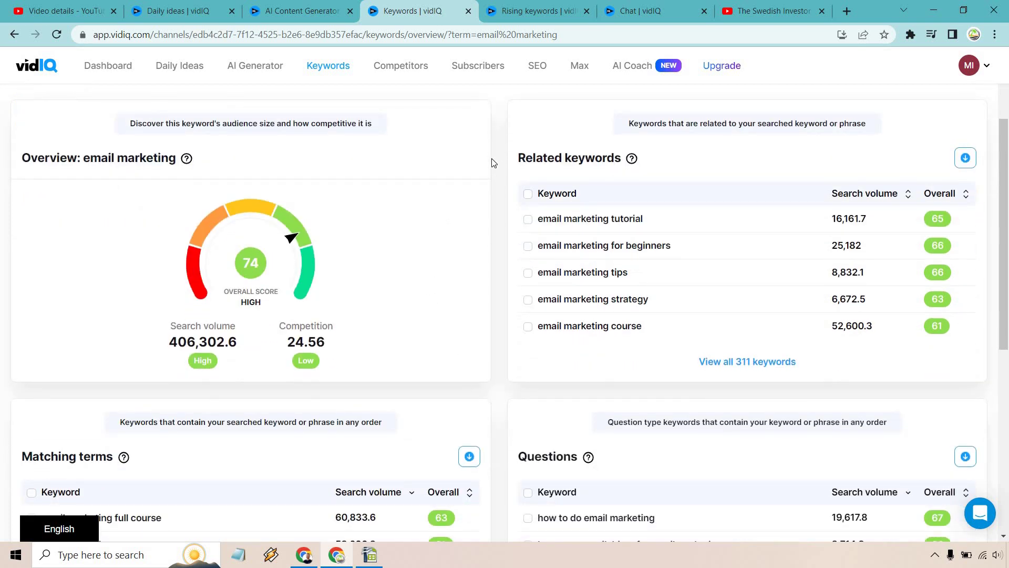
{"action": "scroll", "coordinate": [473, 198], "scroll_direction": "down", "scroll_amount": 4}
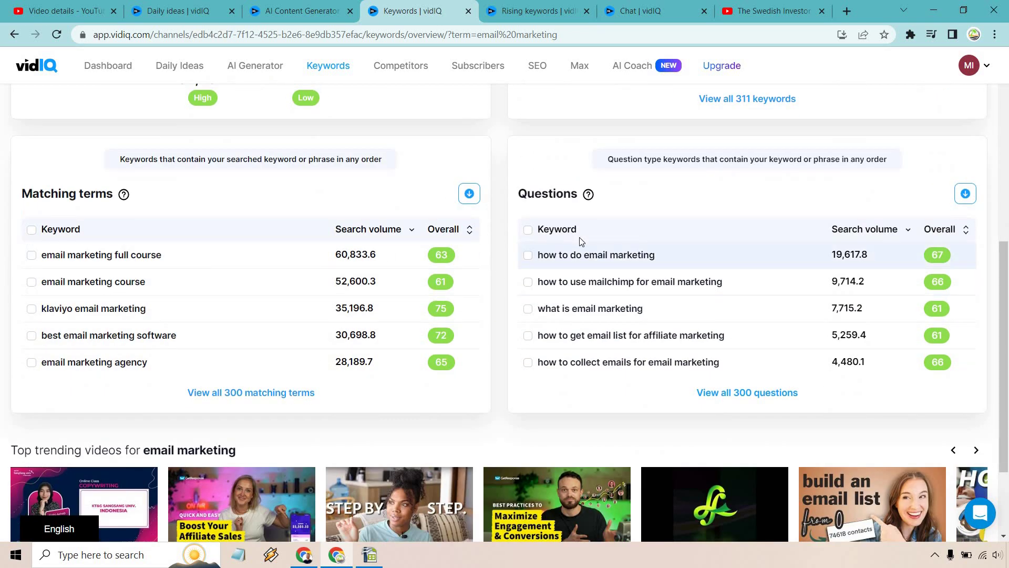
{"action": "scroll", "coordinate": [620, 268], "scroll_direction": "up", "scroll_amount": 2}
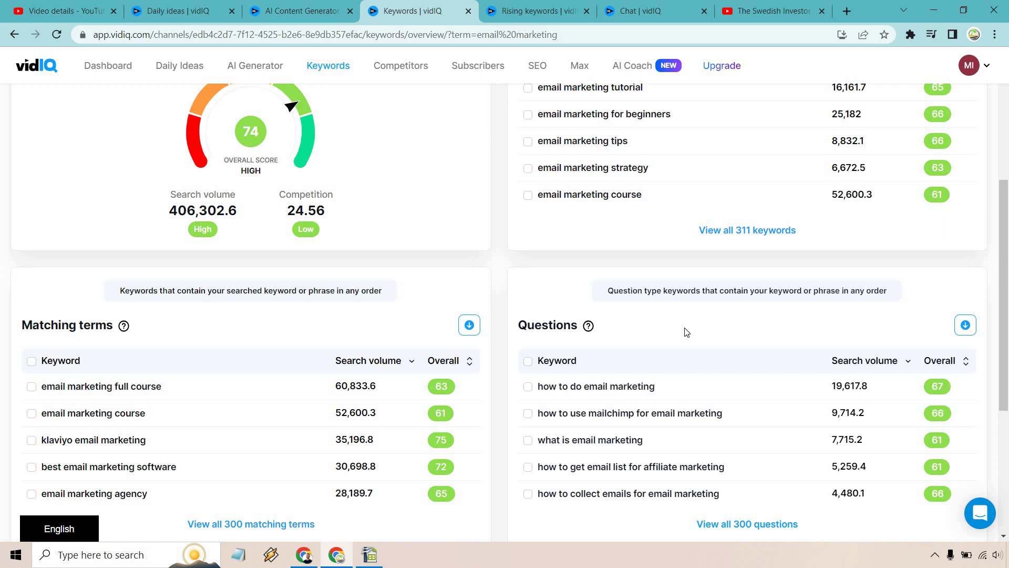
Display all question keywords for "email marketing" and sort them by overall score, highest first.
{"action": "left_click", "coordinate": [746, 524]}
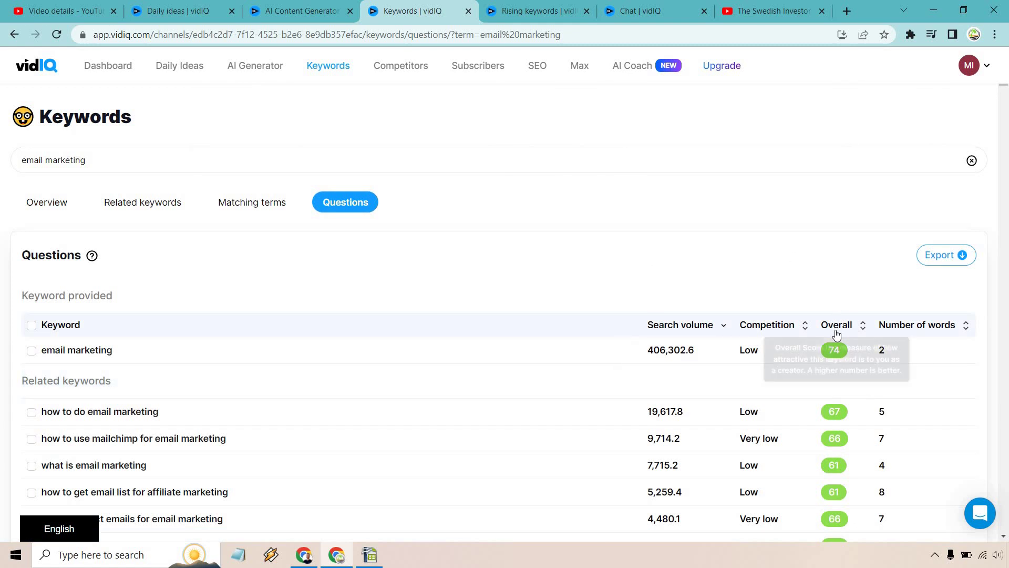
{"action": "left_click", "coordinate": [837, 326]}
{"action": "left_click", "coordinate": [841, 331]}
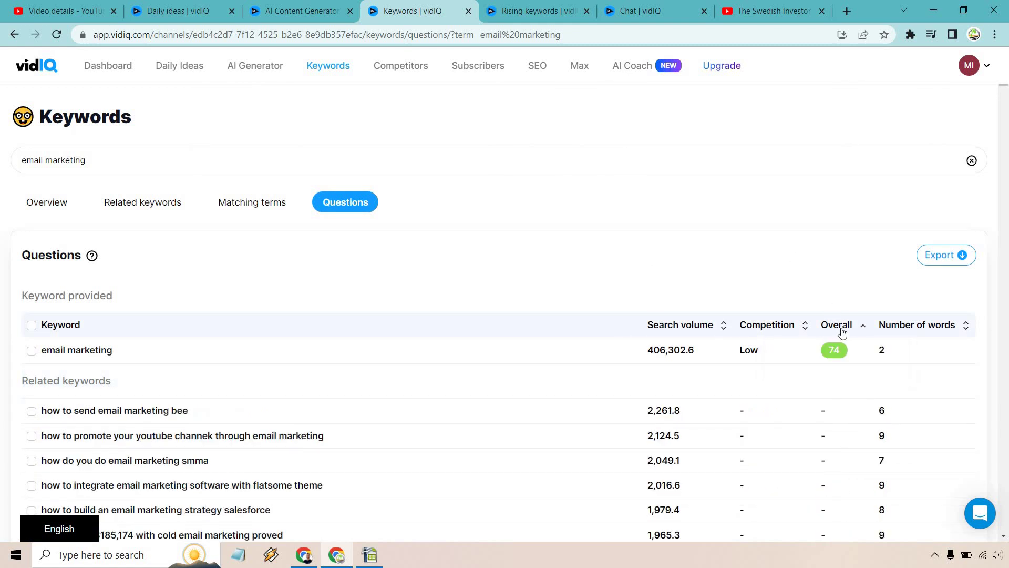
{"action": "left_click", "coordinate": [843, 333]}
Examine the sorted "email marketing" questions for video topics through the whole list, and return to its beginning.
{"action": "scroll", "coordinate": [673, 221], "scroll_direction": "down", "scroll_amount": 3}
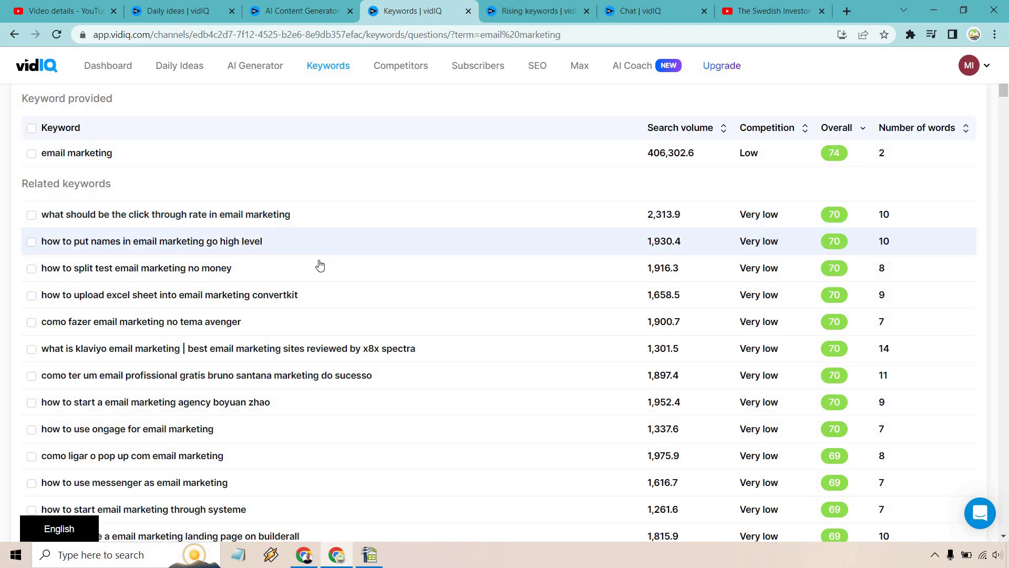
{"action": "scroll", "coordinate": [318, 262], "scroll_direction": "down", "scroll_amount": 3}
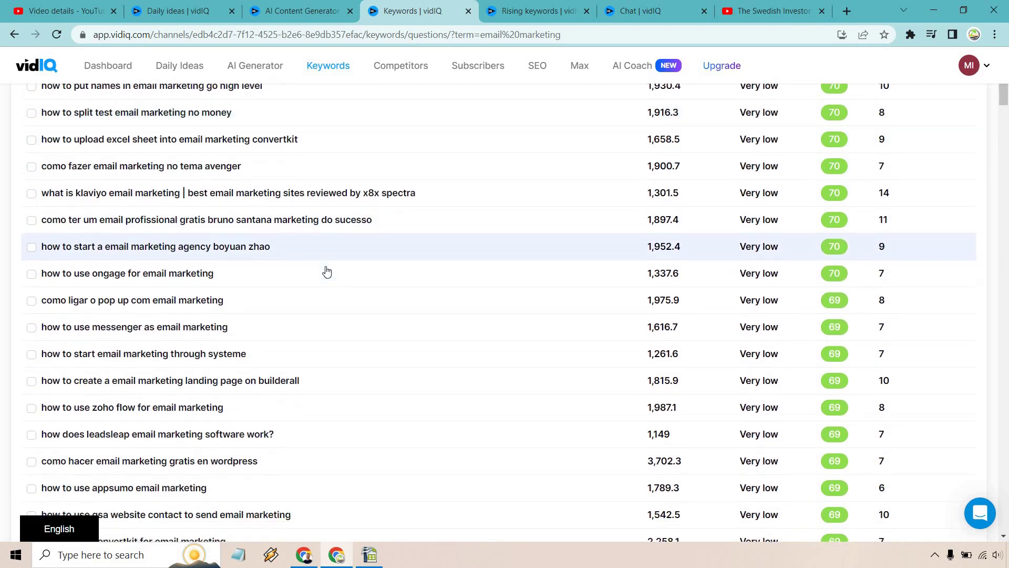
{"action": "scroll", "coordinate": [295, 284], "scroll_direction": "down", "scroll_amount": 1}
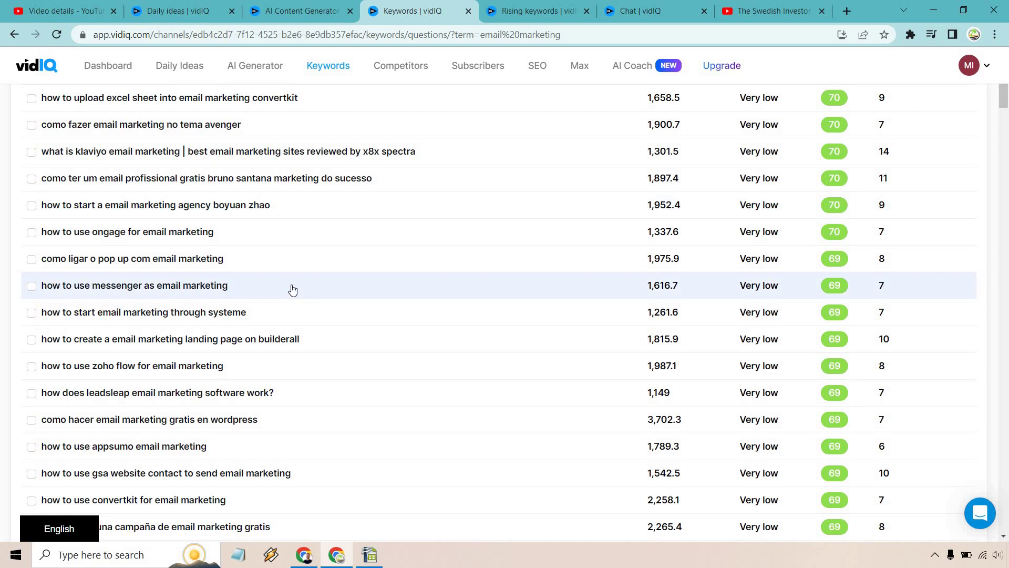
{"action": "scroll", "coordinate": [293, 291], "scroll_direction": "down", "scroll_amount": 2}
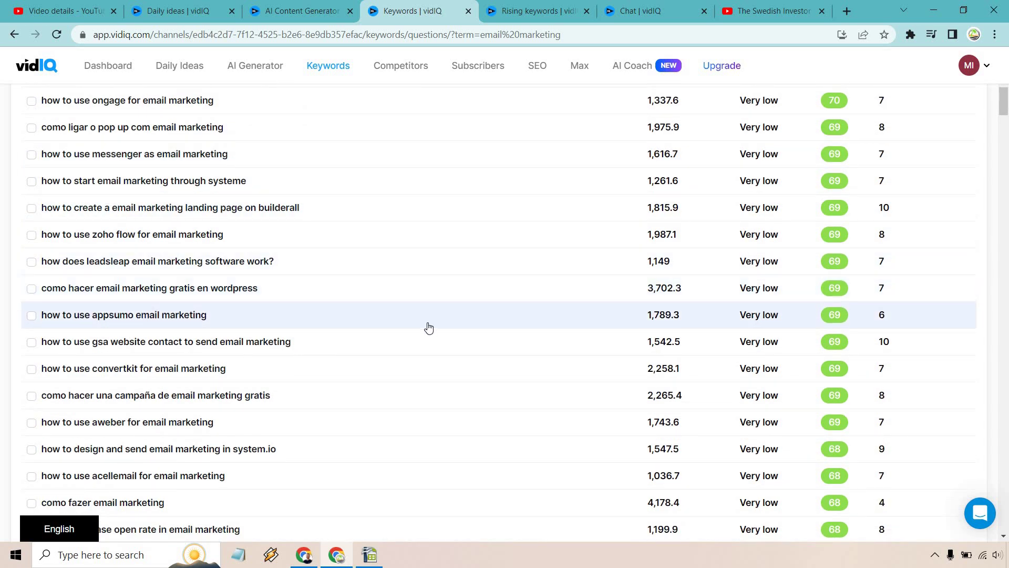
{"action": "scroll", "coordinate": [429, 327], "scroll_direction": "down", "scroll_amount": 3}
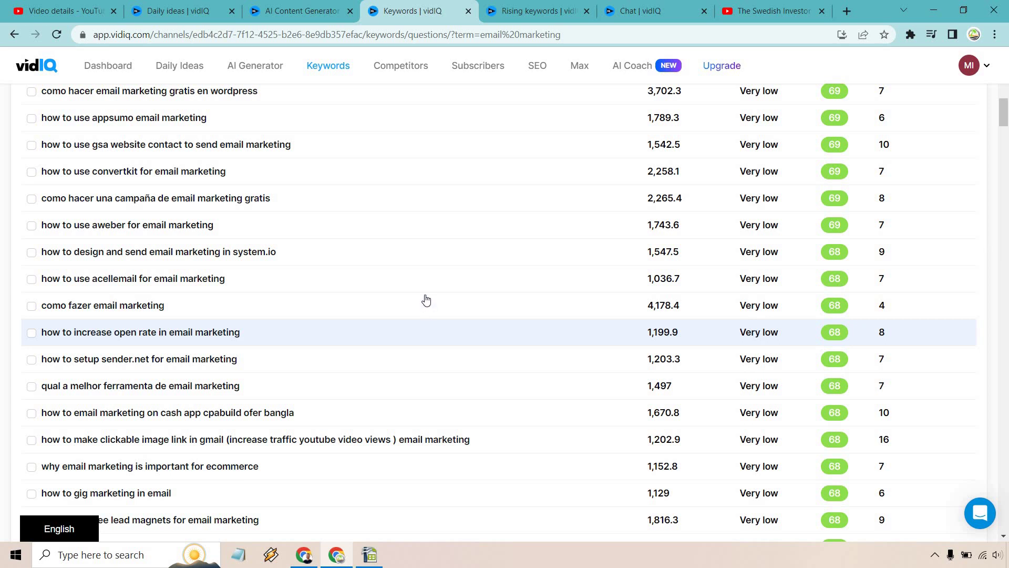
{"action": "scroll", "coordinate": [422, 282], "scroll_direction": "down", "scroll_amount": 3}
{"action": "scroll", "coordinate": [436, 297], "scroll_direction": "down", "scroll_amount": 9}
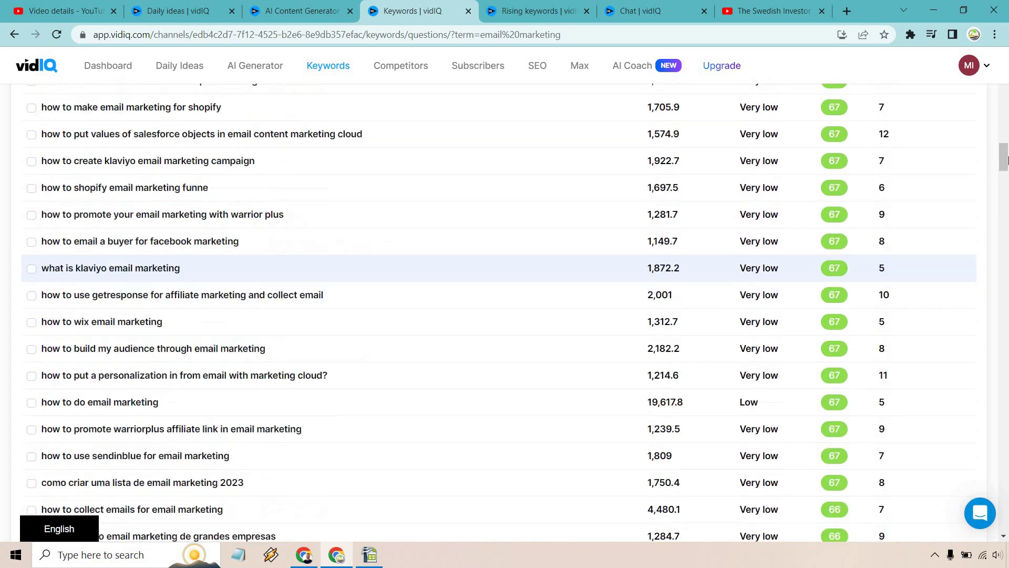
{"action": "left_click_drag", "start_coordinate": [1007, 174], "coordinate": [1001, 390]}
{"action": "left_click_drag", "start_coordinate": [1006, 289], "coordinate": [1007, 63]}
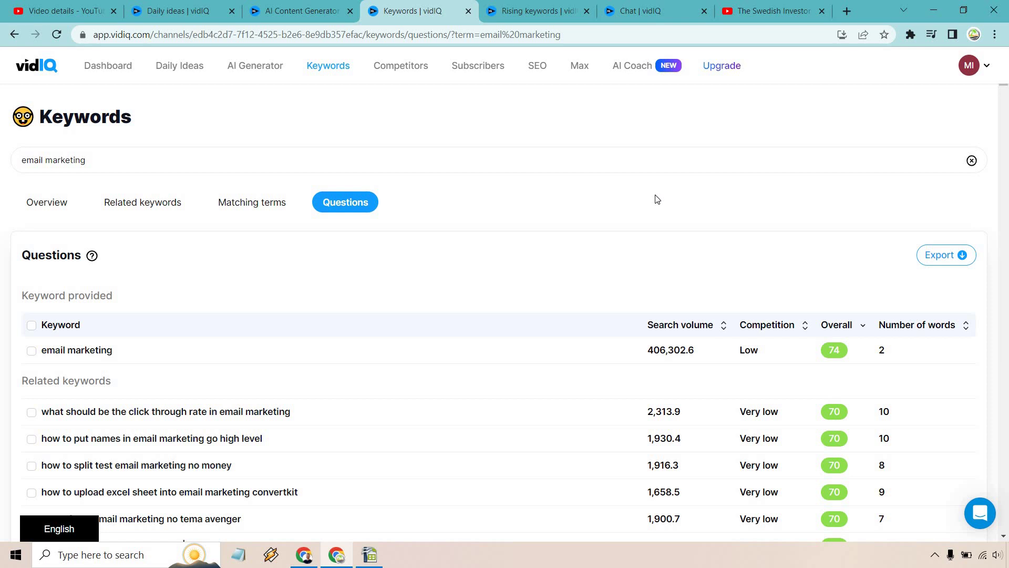
Switch to the Rising keywords page, read its explanation and examine this month's global rising keywords across YouTube.
{"action": "left_click", "coordinate": [504, 10]}
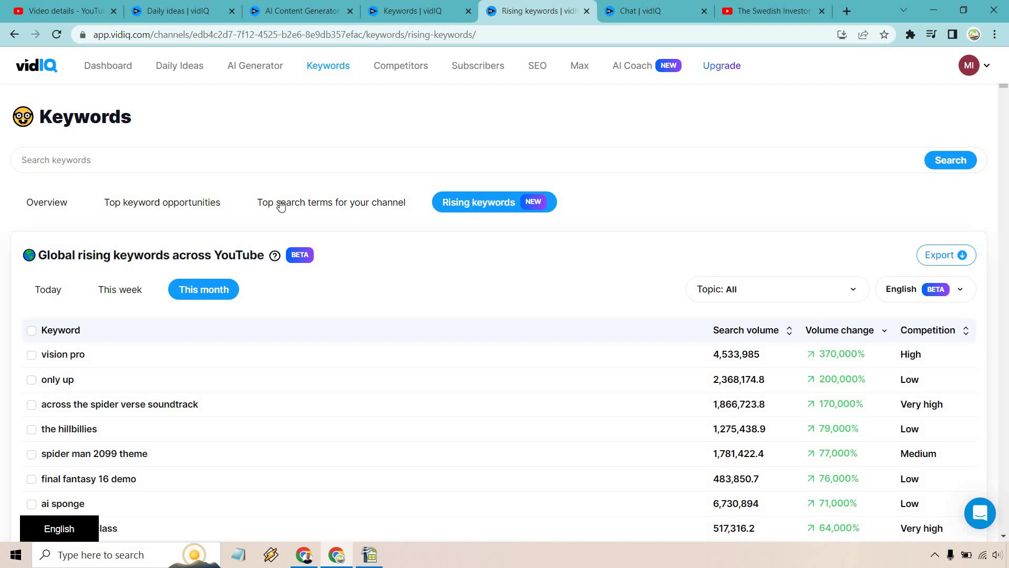
{"action": "mouse_move", "coordinate": [276, 259]}
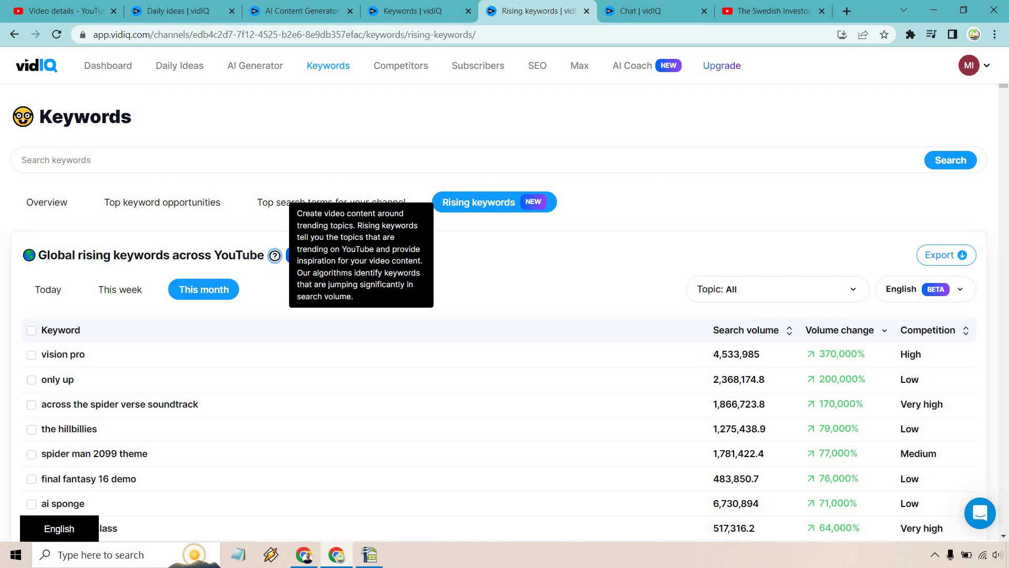
{"action": "scroll", "coordinate": [571, 197], "scroll_direction": "down", "scroll_amount": 1}
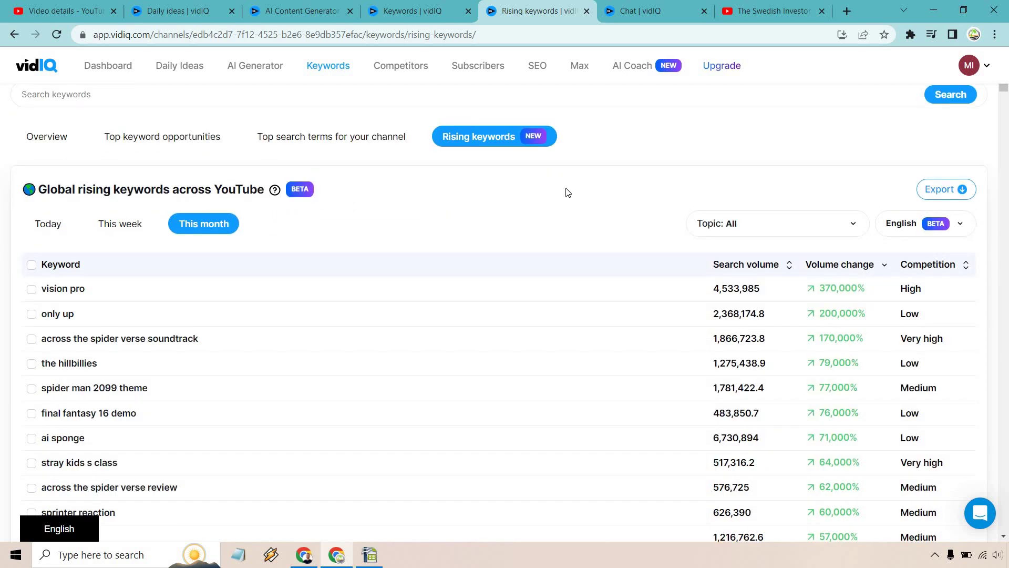
{"action": "scroll", "coordinate": [520, 196], "scroll_direction": "down", "scroll_amount": 1}
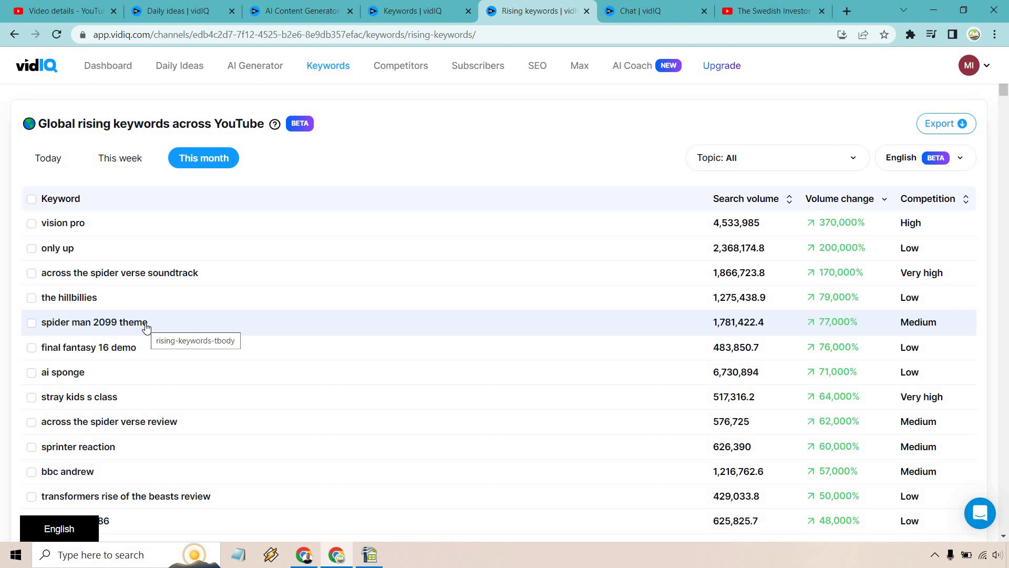
{"action": "scroll", "coordinate": [198, 324], "scroll_direction": "down", "scroll_amount": 1}
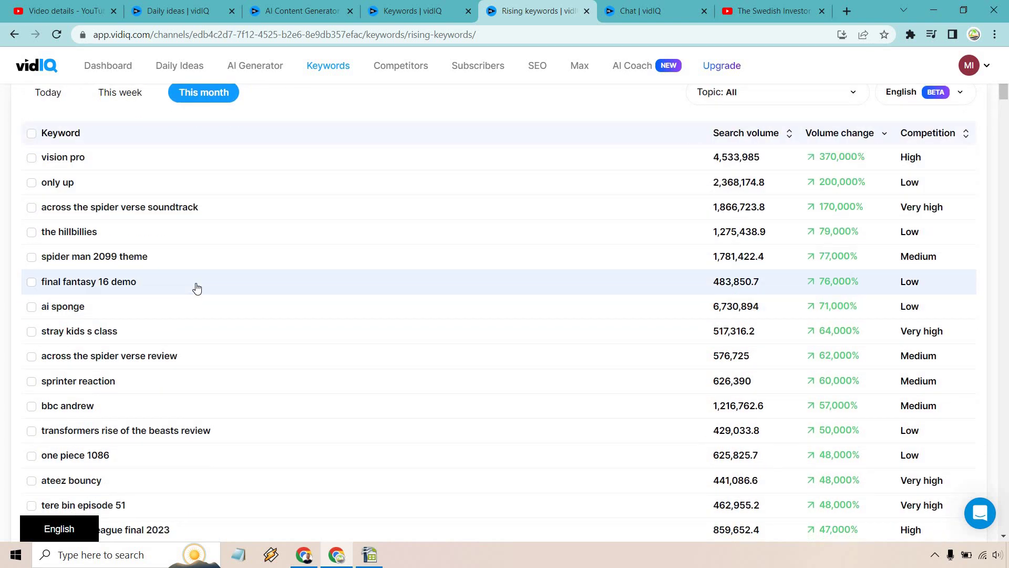
{"action": "scroll", "coordinate": [298, 244], "scroll_direction": "down", "scroll_amount": 1}
{"action": "scroll", "coordinate": [298, 248], "scroll_direction": "down", "scroll_amount": 1}
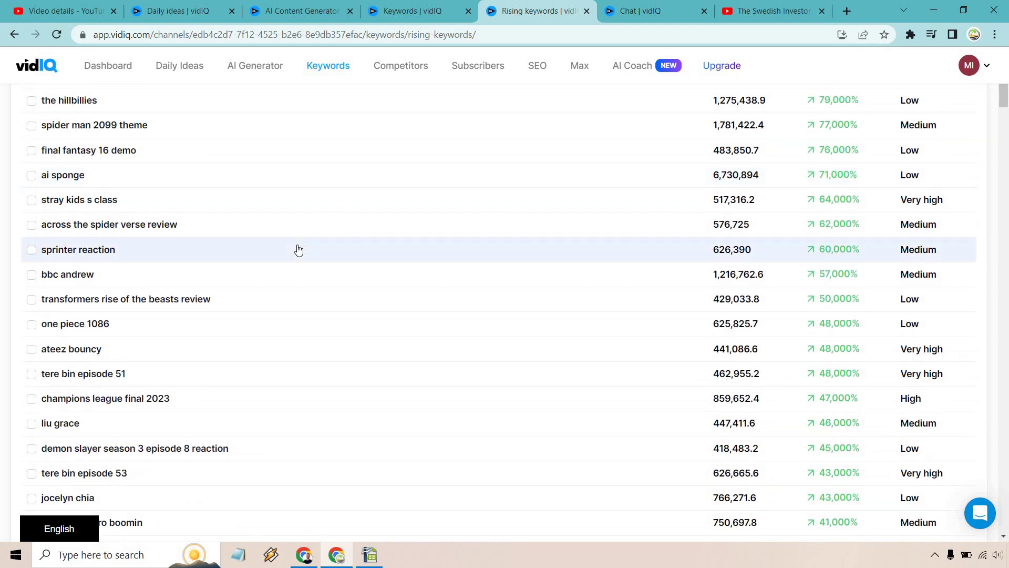
{"action": "scroll", "coordinate": [297, 248], "scroll_direction": "down", "scroll_amount": 1}
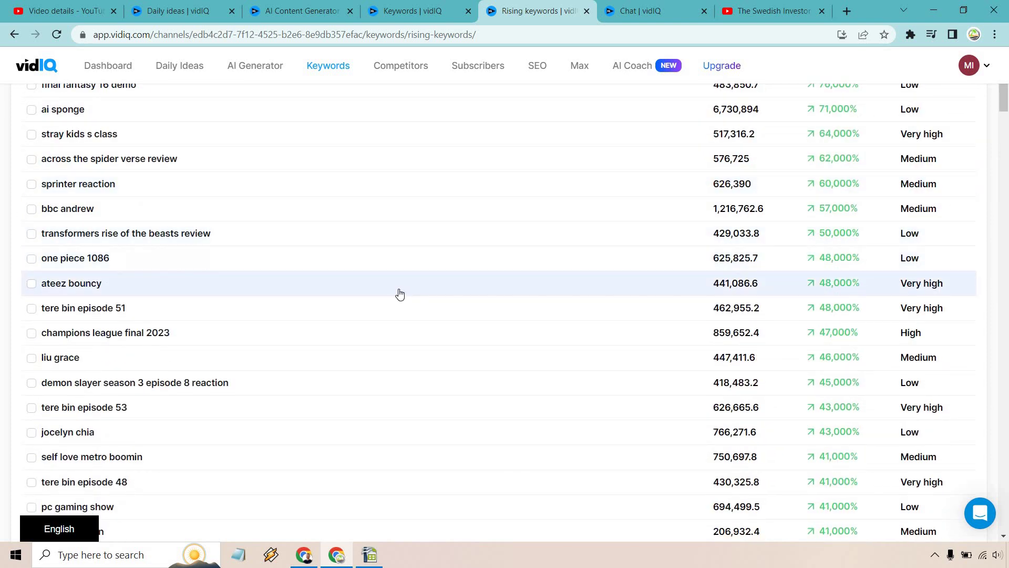
Examine this month's global rising keywords further down the list, with their search volume, volume change and competition, and return to the beginning.
{"action": "scroll", "coordinate": [399, 292], "scroll_direction": "down", "scroll_amount": 2}
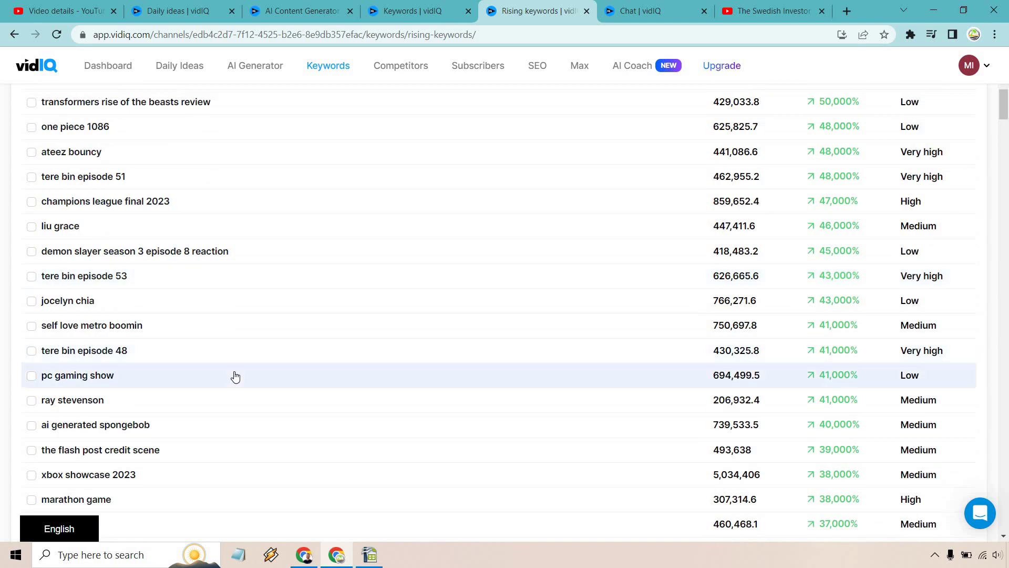
{"action": "scroll", "coordinate": [293, 309], "scroll_direction": "up", "scroll_amount": 3}
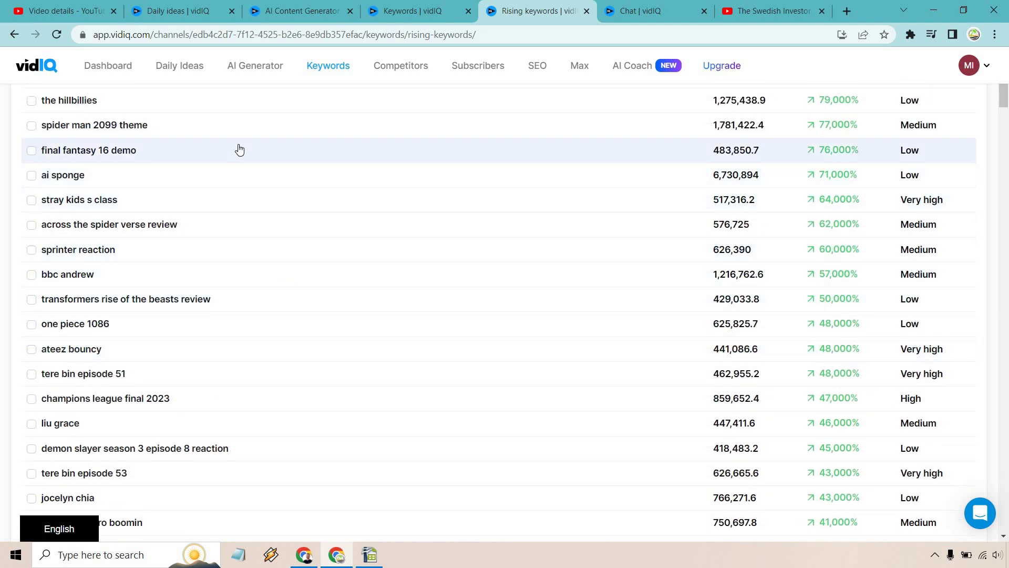
{"action": "scroll", "coordinate": [449, 257], "scroll_direction": "down", "scroll_amount": 5}
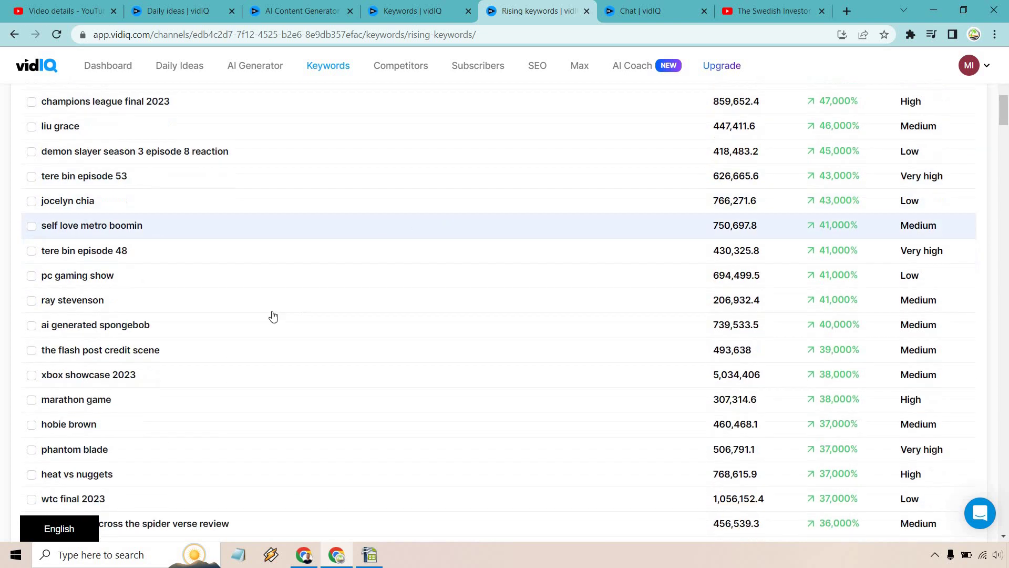
{"action": "scroll", "coordinate": [290, 324], "scroll_direction": "down", "scroll_amount": 1}
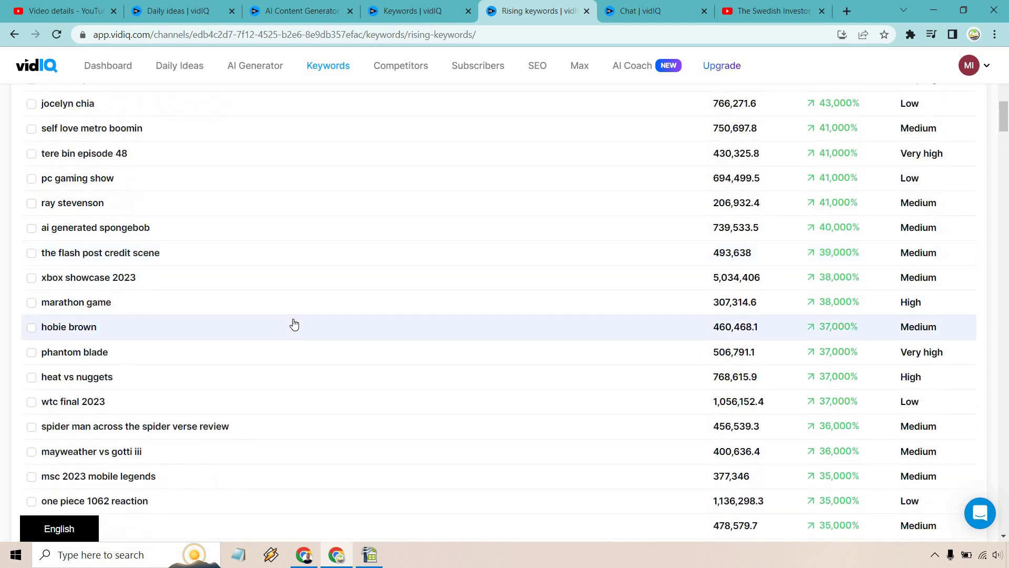
{"action": "scroll", "coordinate": [308, 310], "scroll_direction": "down", "scroll_amount": 3}
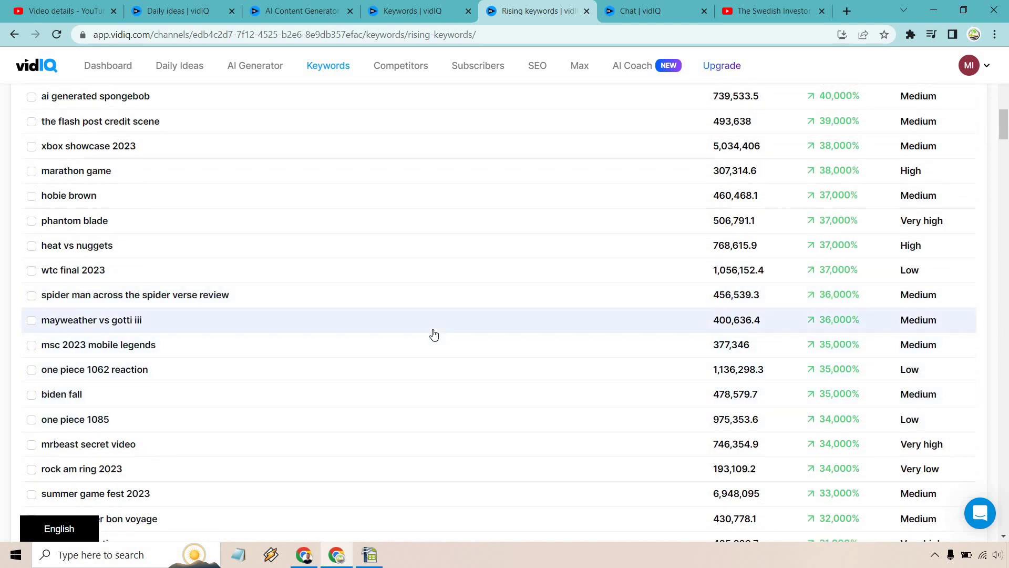
{"action": "scroll", "coordinate": [433, 330], "scroll_direction": "down", "scroll_amount": 2}
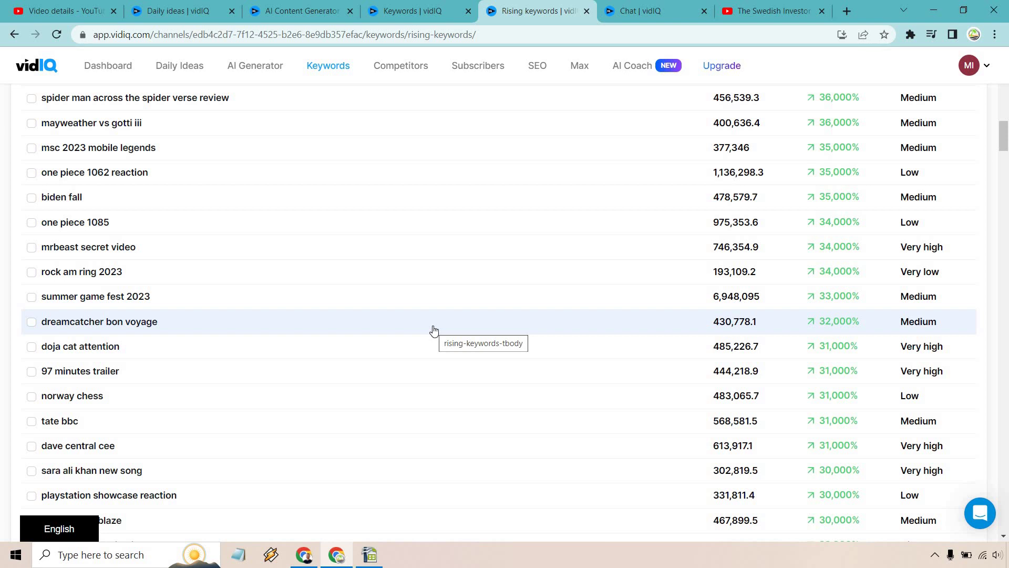
{"action": "scroll", "coordinate": [433, 330], "scroll_direction": "down", "scroll_amount": 2}
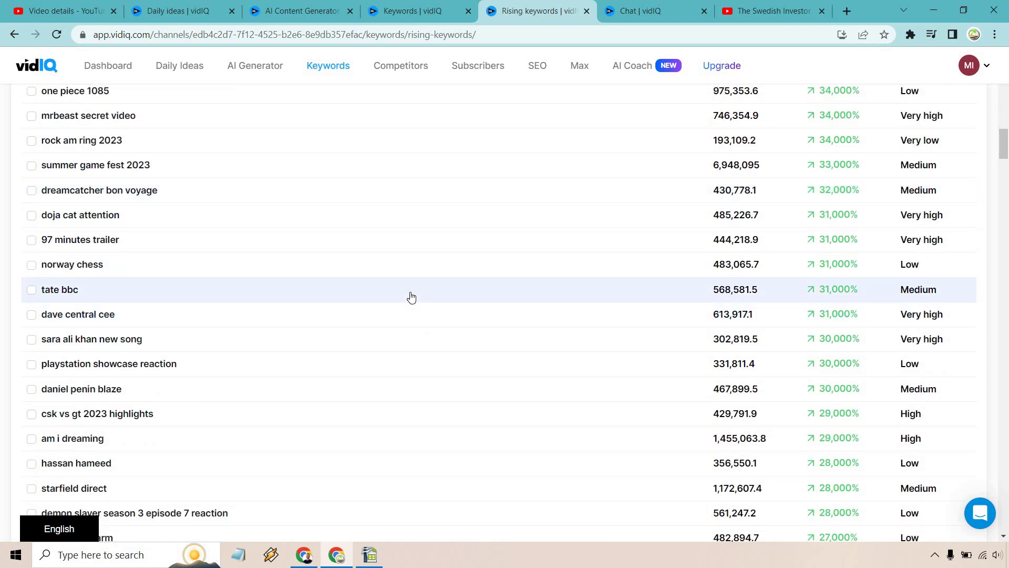
{"action": "scroll", "coordinate": [412, 297], "scroll_direction": "down", "scroll_amount": 2}
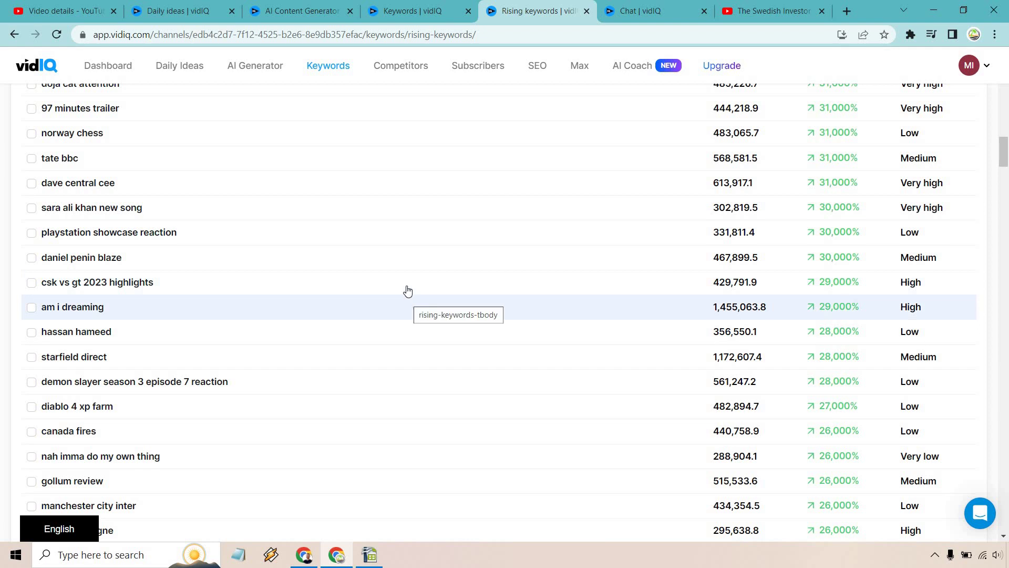
{"action": "scroll", "coordinate": [411, 271], "scroll_direction": "down", "scroll_amount": 2}
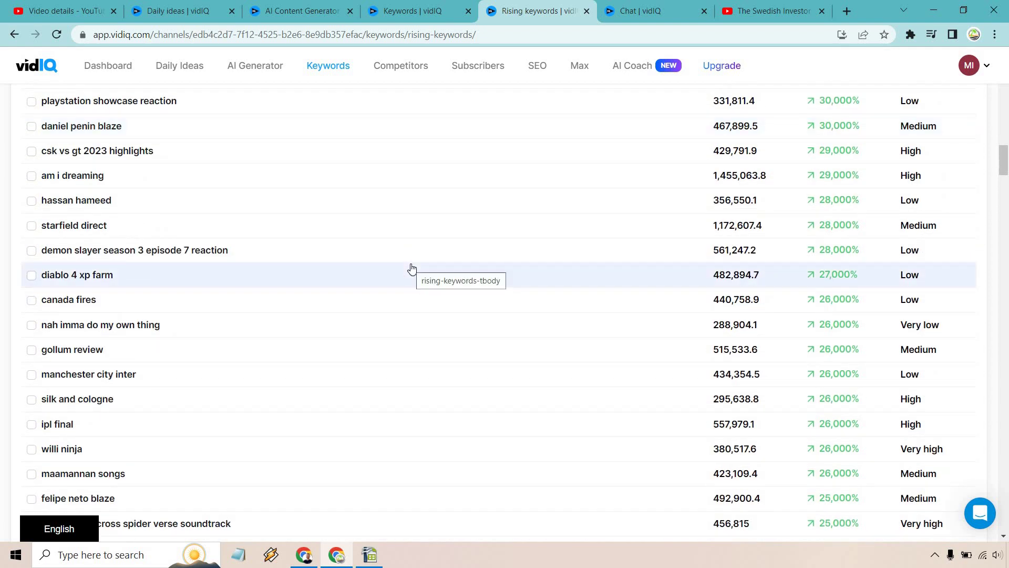
{"action": "scroll", "coordinate": [410, 269], "scroll_direction": "down", "scroll_amount": 2}
{"action": "scroll", "coordinate": [410, 268], "scroll_direction": "down", "scroll_amount": 2}
{"action": "left_click_drag", "start_coordinate": [1002, 174], "coordinate": [1004, 266]}
{"action": "scroll", "coordinate": [1008, 266], "scroll_direction": "down", "scroll_amount": 10}
{"action": "scroll", "coordinate": [1008, 213], "scroll_direction": "up", "scroll_amount": 15}
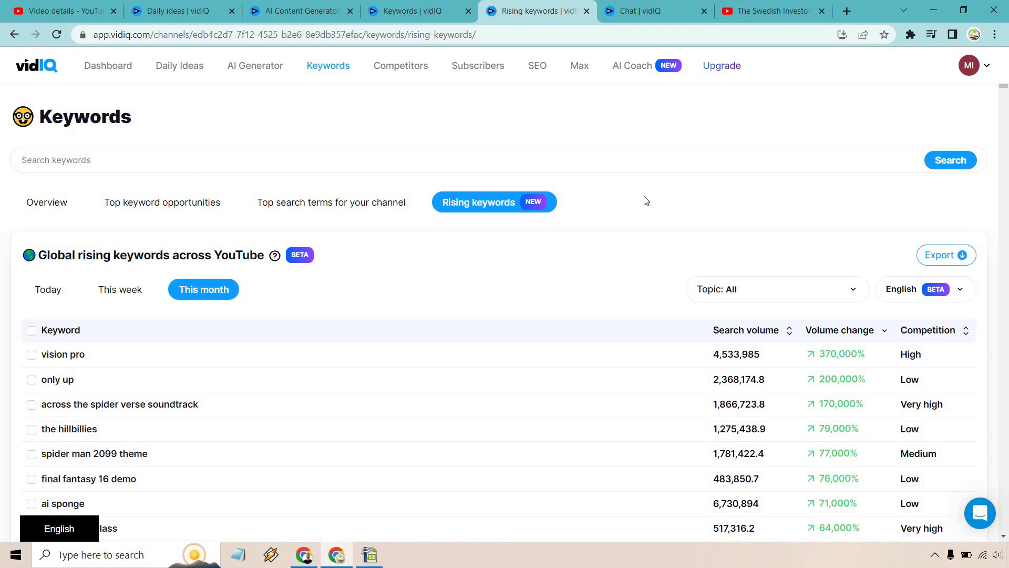
Switch to the AI Coach chat and expand the Video Strategy, Channel Analysis and Audience Engagement prompt groups to read their suggestions.
{"action": "left_click", "coordinate": [647, 9]}
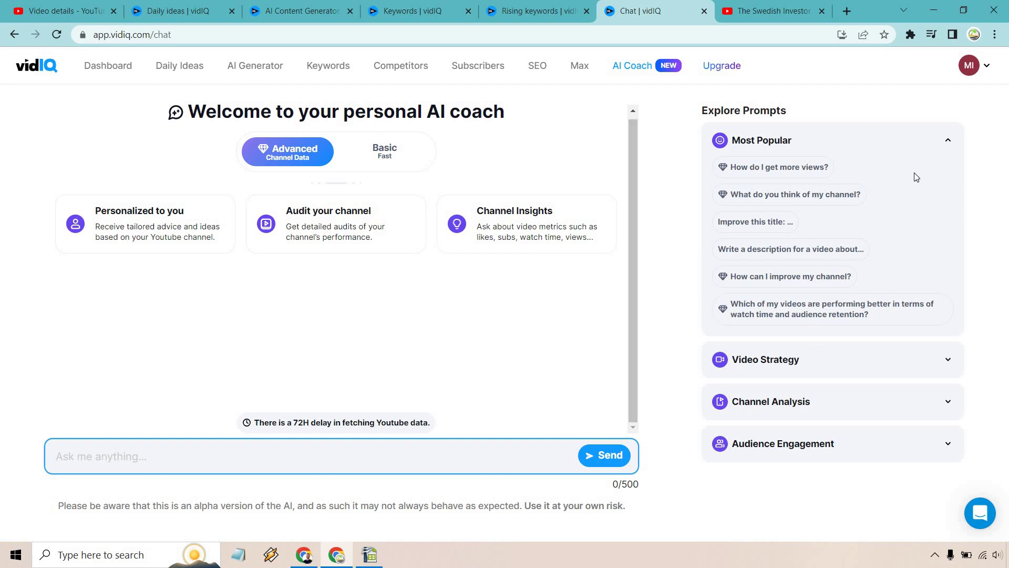
{"action": "left_click", "coordinate": [835, 364]}
{"action": "scroll", "coordinate": [927, 222], "scroll_direction": "down", "scroll_amount": 3}
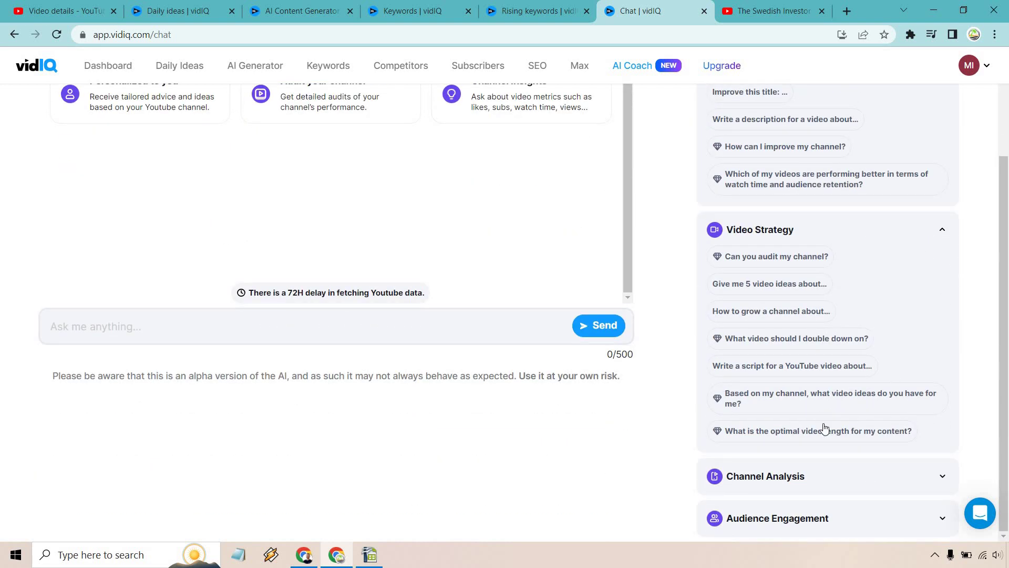
{"action": "left_click", "coordinate": [767, 478]}
{"action": "scroll", "coordinate": [887, 341], "scroll_direction": "down", "scroll_amount": 3}
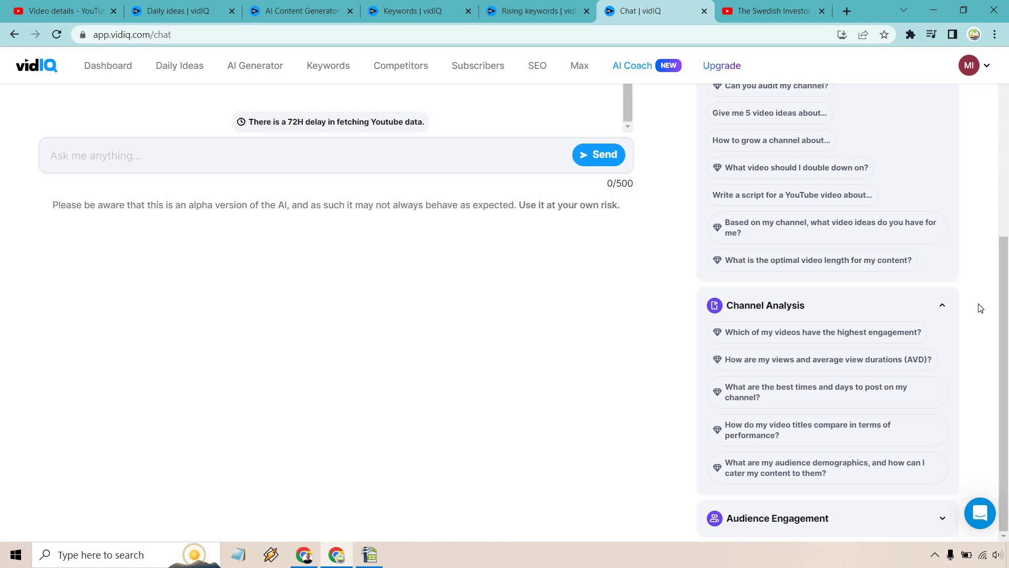
{"action": "left_click", "coordinate": [748, 528]}
{"action": "scroll", "coordinate": [981, 329], "scroll_direction": "down", "scroll_amount": 3}
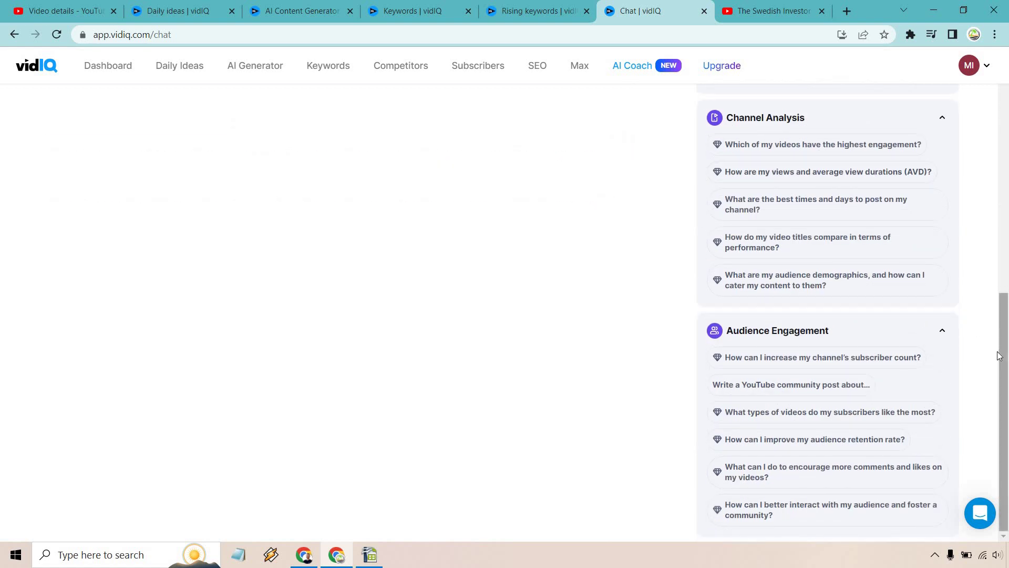
Ask the AI coach "Based on my channel, what video ideas do you have for me?" and read its whole answer, returning to the beginning.
{"action": "scroll", "coordinate": [998, 353], "scroll_direction": "up", "scroll_amount": 8}
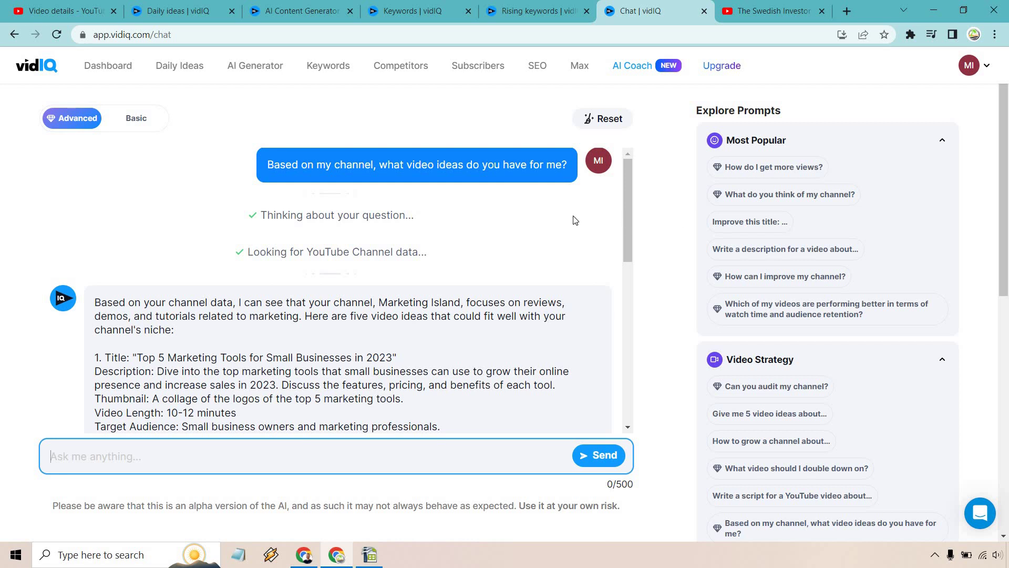
{"action": "scroll", "coordinate": [576, 223], "scroll_direction": "down", "scroll_amount": 1}
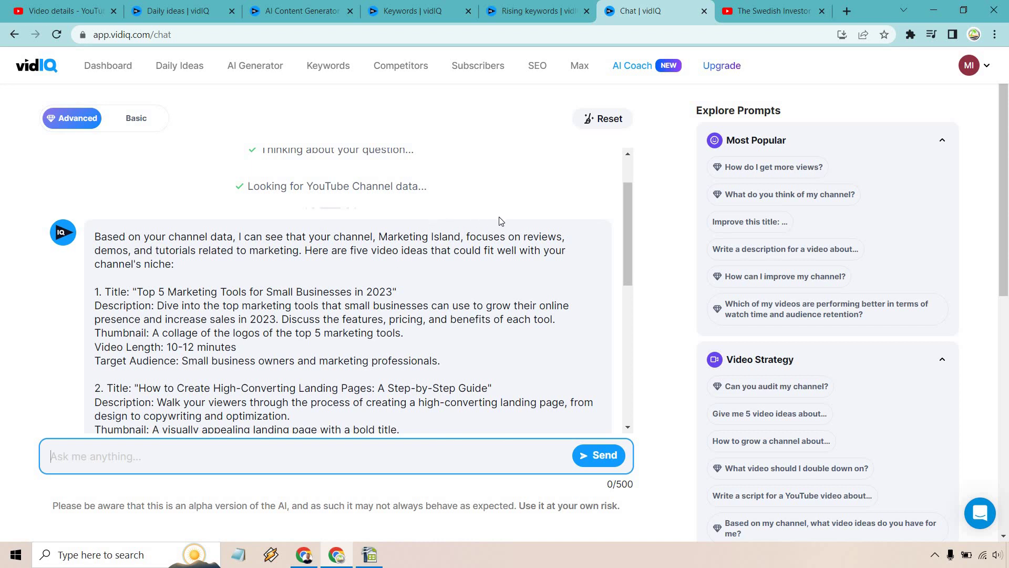
{"action": "scroll", "coordinate": [500, 220], "scroll_direction": "down", "scroll_amount": 1}
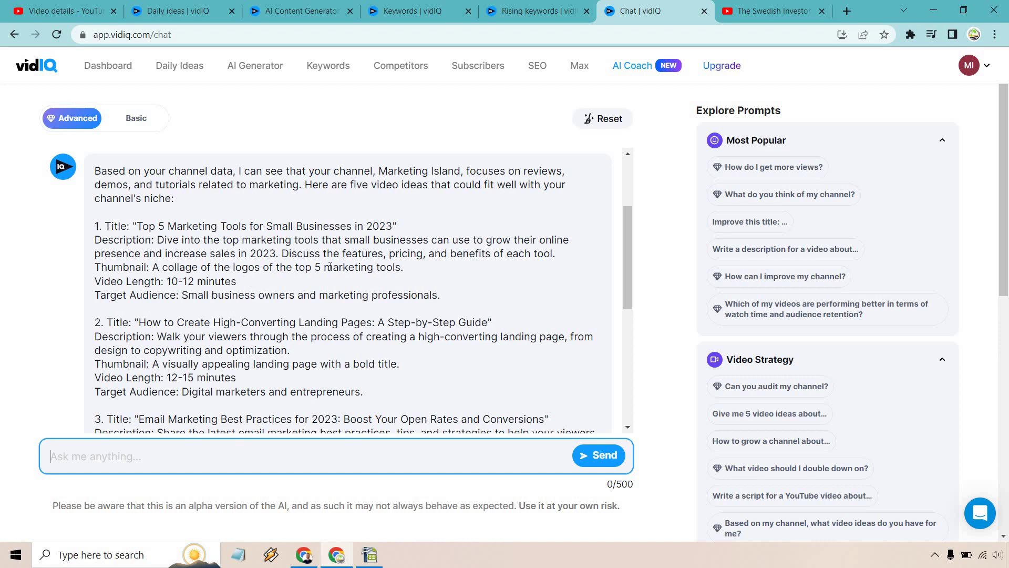
{"action": "scroll", "coordinate": [329, 267], "scroll_direction": "down", "scroll_amount": 1}
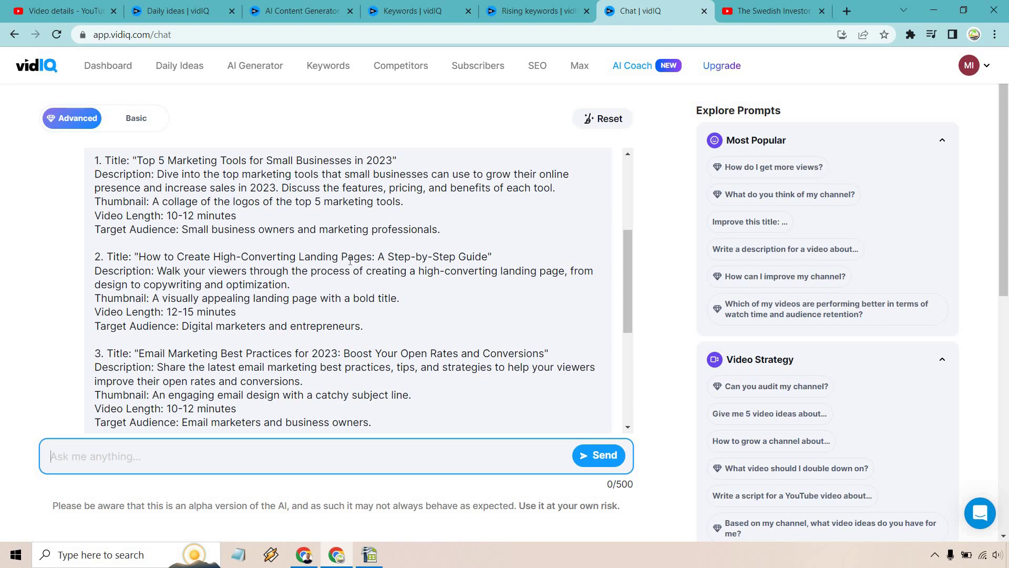
{"action": "scroll", "coordinate": [362, 253], "scroll_direction": "down", "scroll_amount": 1}
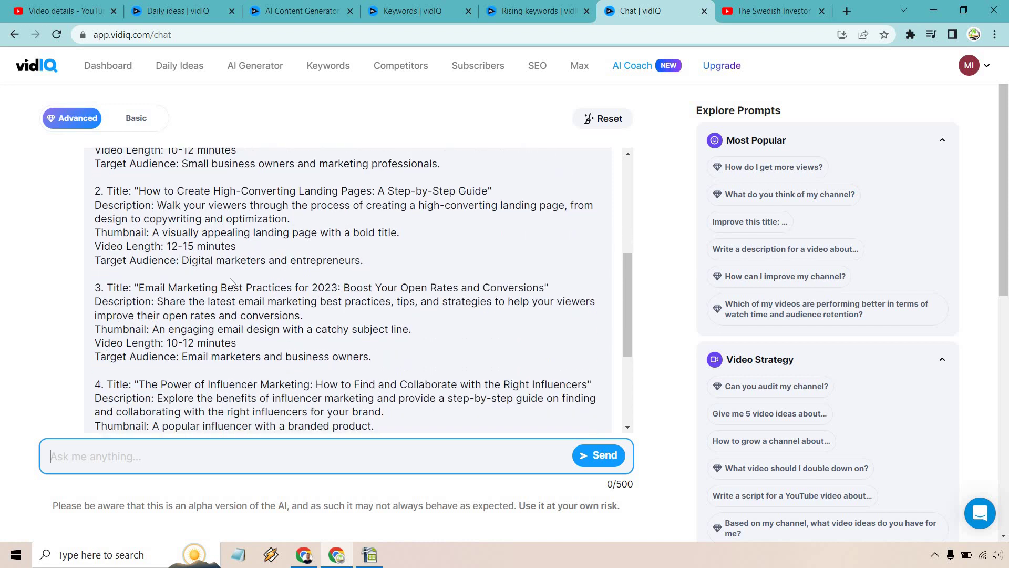
{"action": "scroll", "coordinate": [297, 263], "scroll_direction": "down", "scroll_amount": 1}
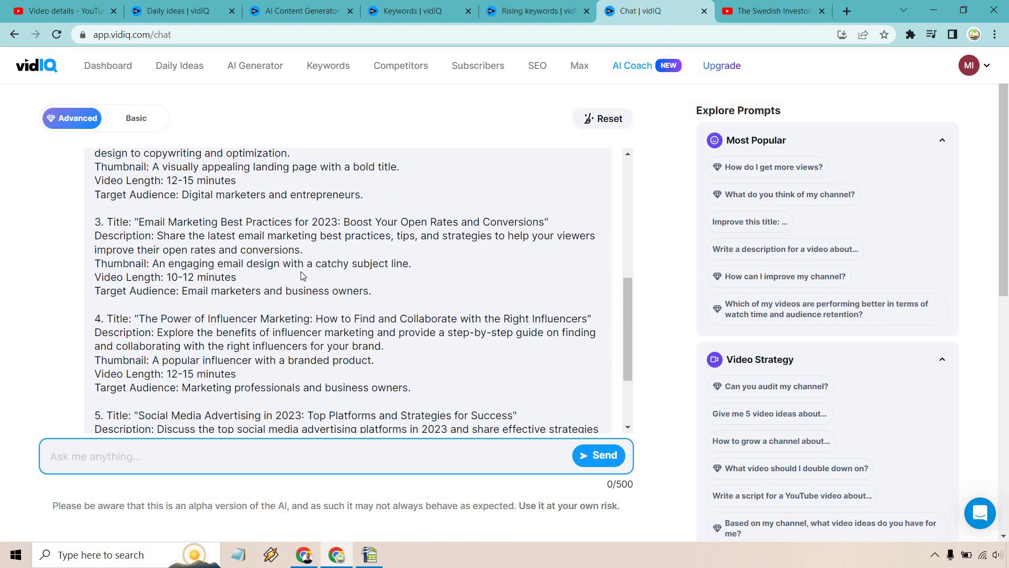
{"action": "scroll", "coordinate": [300, 269], "scroll_direction": "down", "scroll_amount": 1}
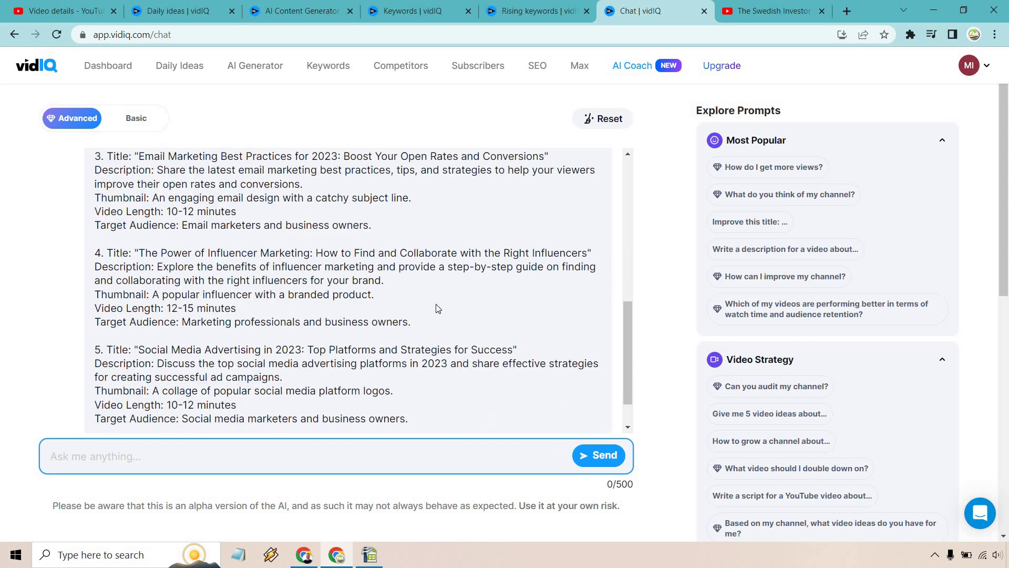
{"action": "scroll", "coordinate": [437, 303], "scroll_direction": "up", "scroll_amount": 7}
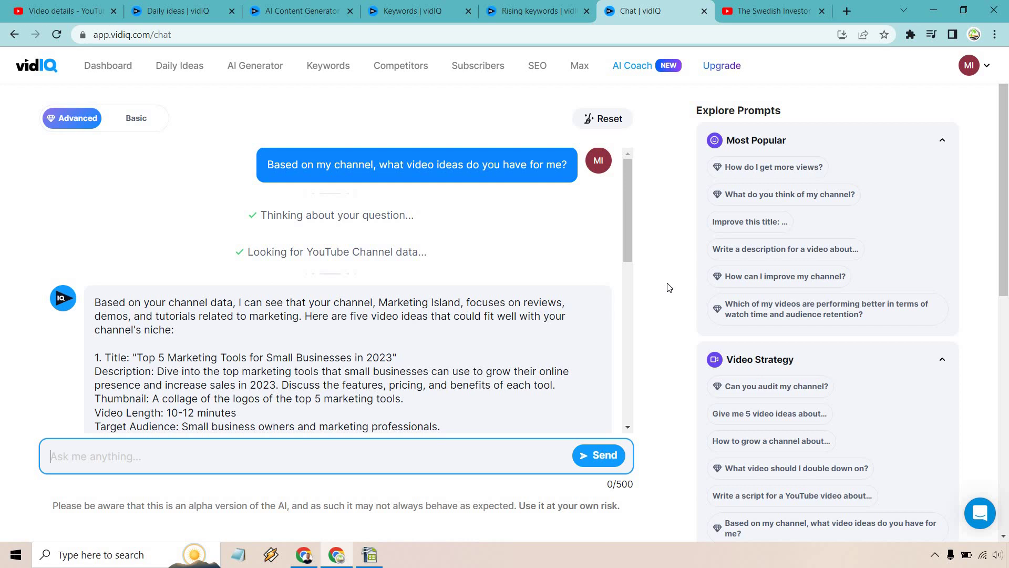
Switch to The Swedish Investor's YouTube channel and review its trending videos ranked by views per hour through vidIQ's channel options.
{"action": "left_click", "coordinate": [757, 9]}
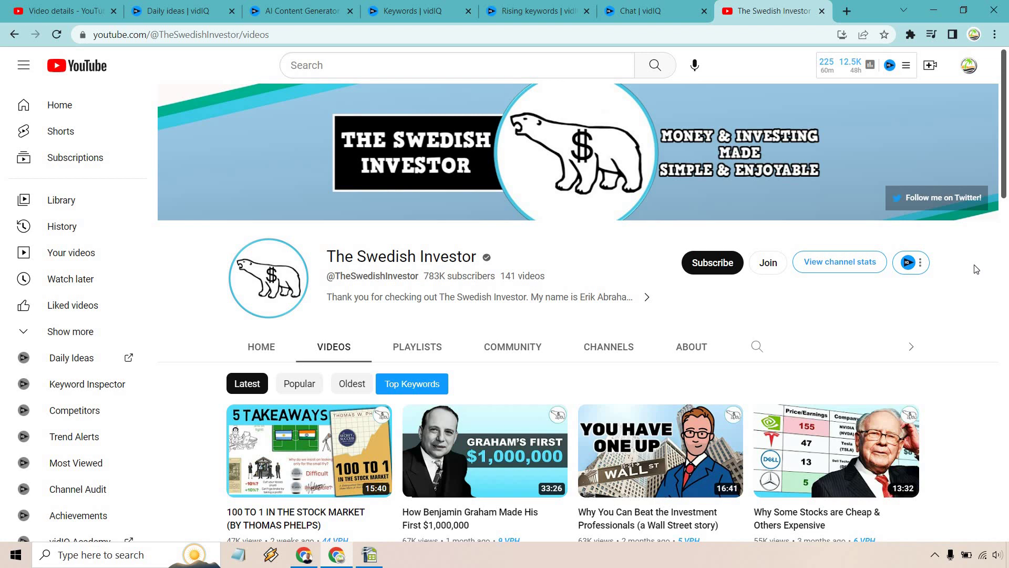
{"action": "left_click", "coordinate": [921, 263]}
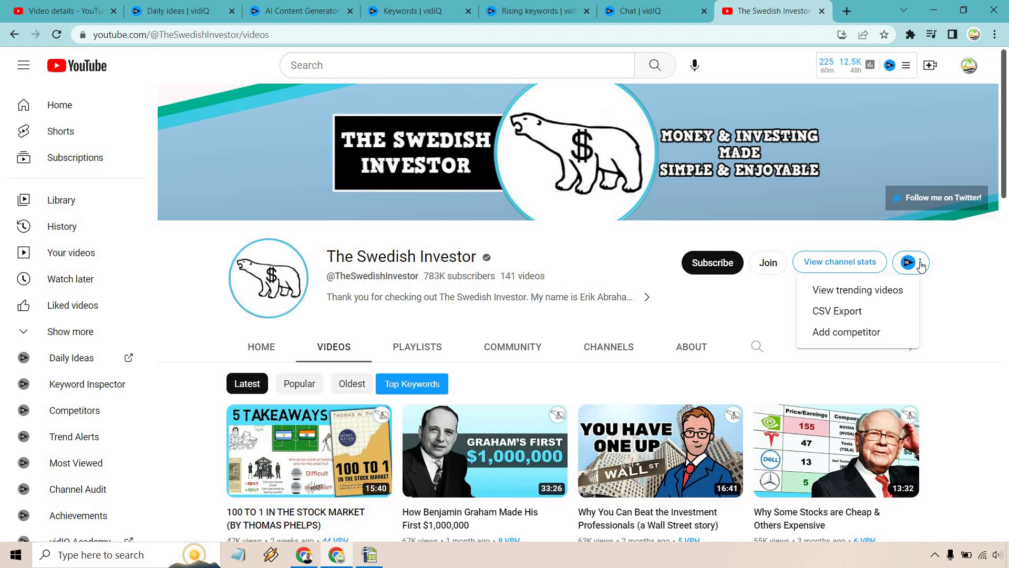
{"action": "left_click", "coordinate": [896, 293]}
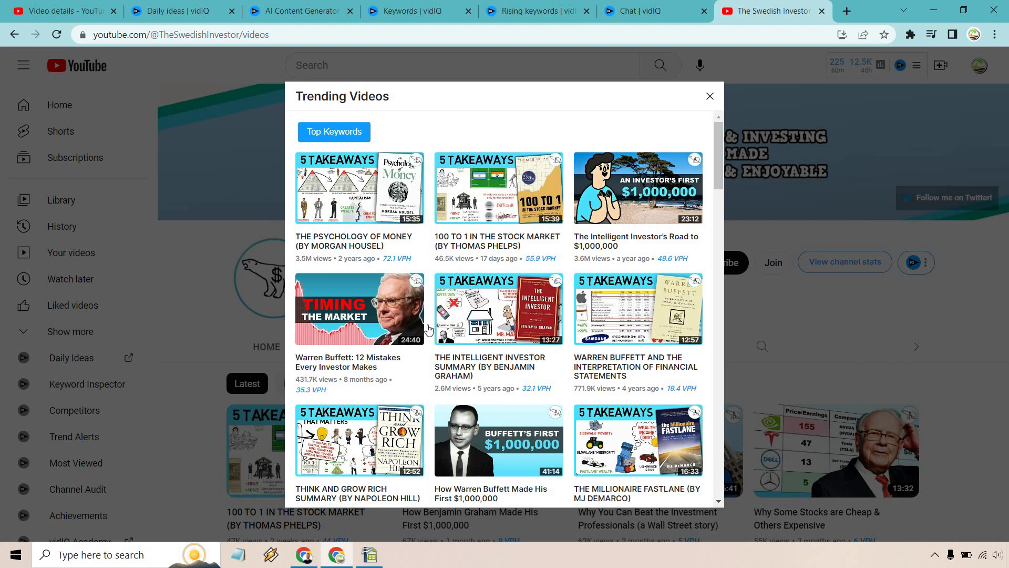
{"action": "scroll", "coordinate": [610, 302], "scroll_direction": "down", "scroll_amount": 1}
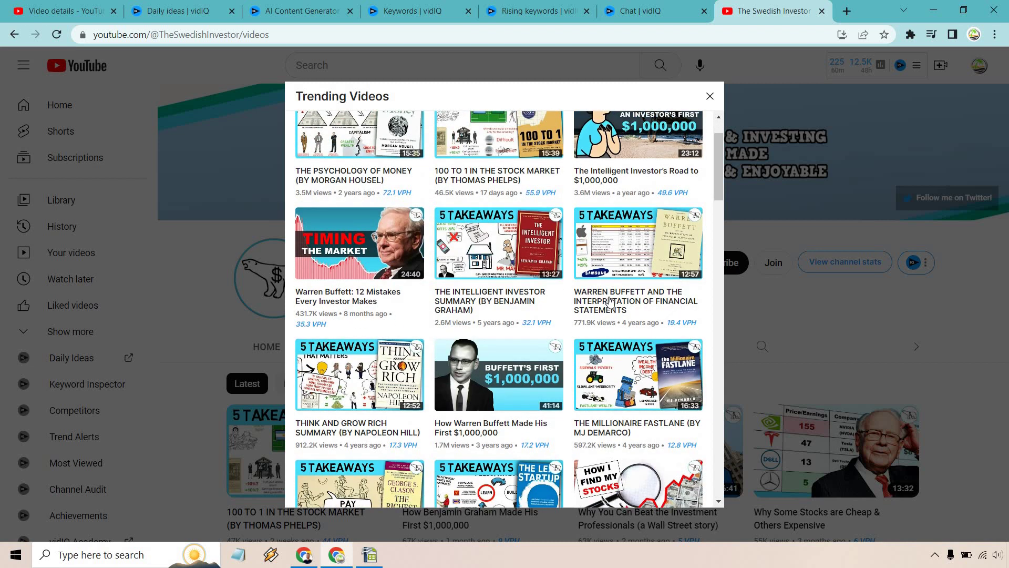
{"action": "scroll", "coordinate": [605, 315], "scroll_direction": "up", "scroll_amount": 1}
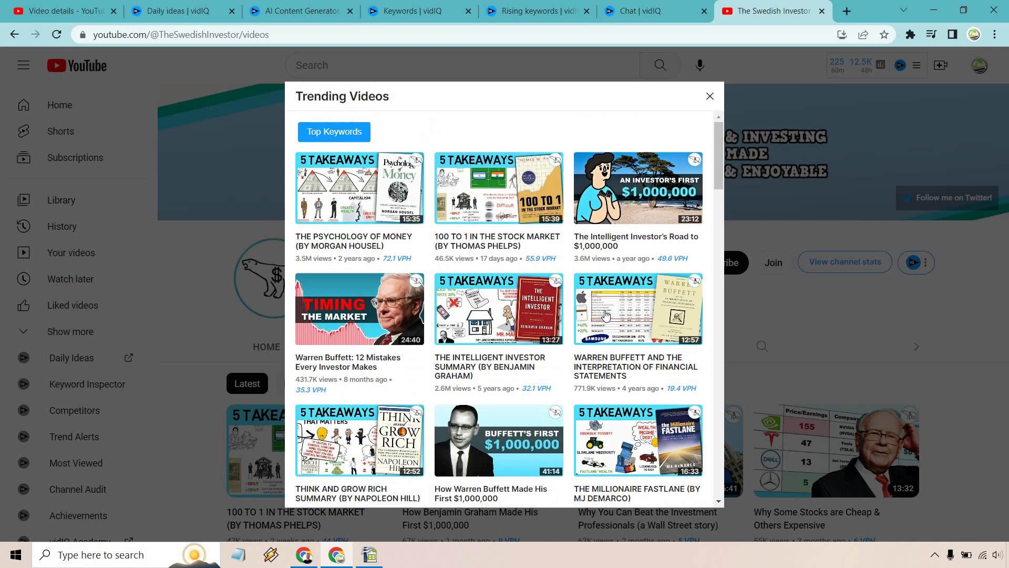